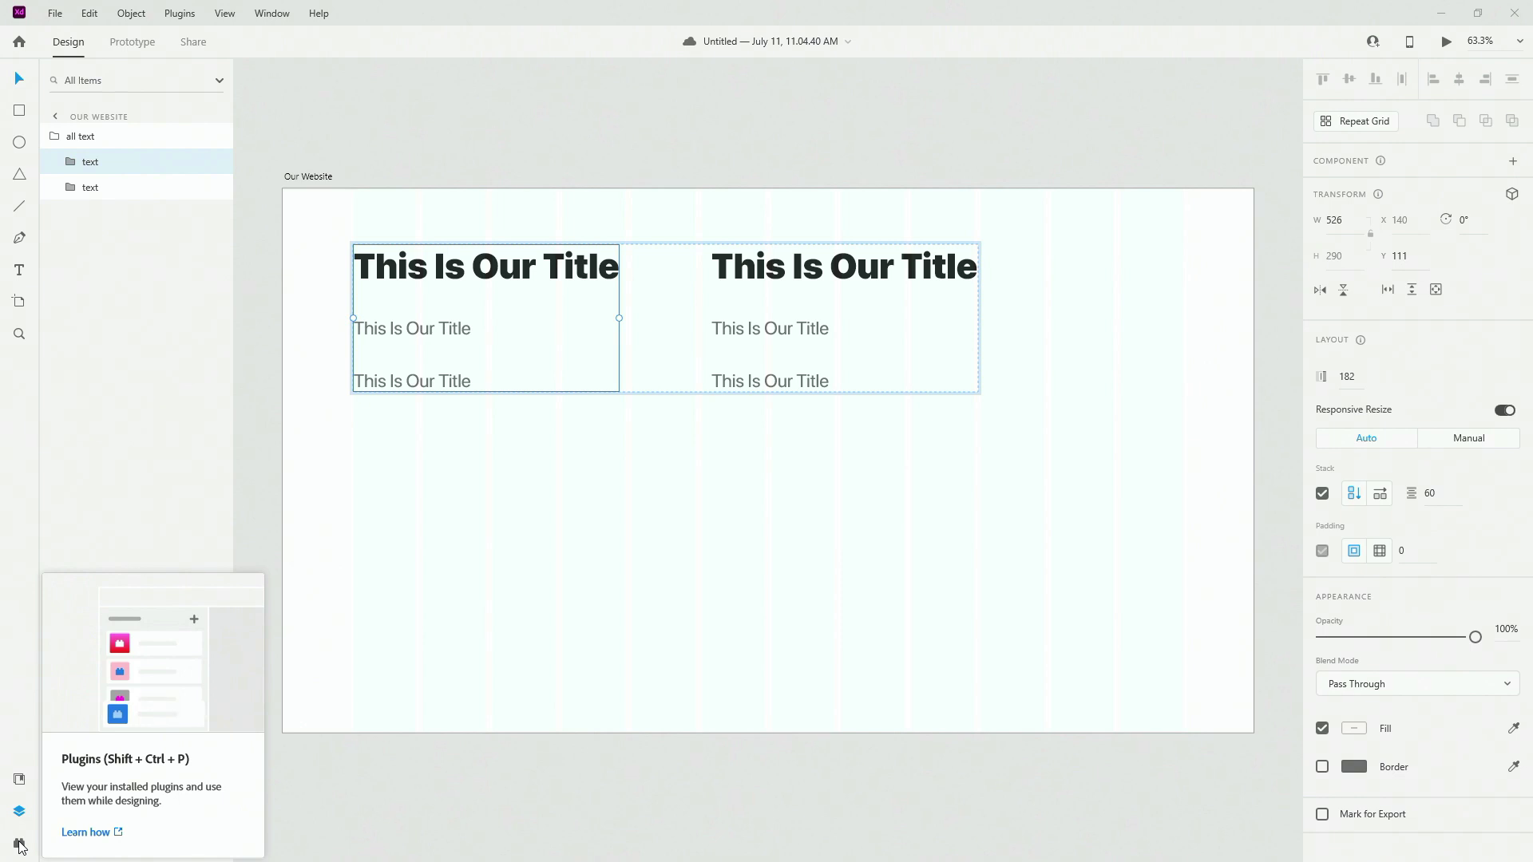
- Show the installed plugins list in place of the layers panel
left_click(19, 843)
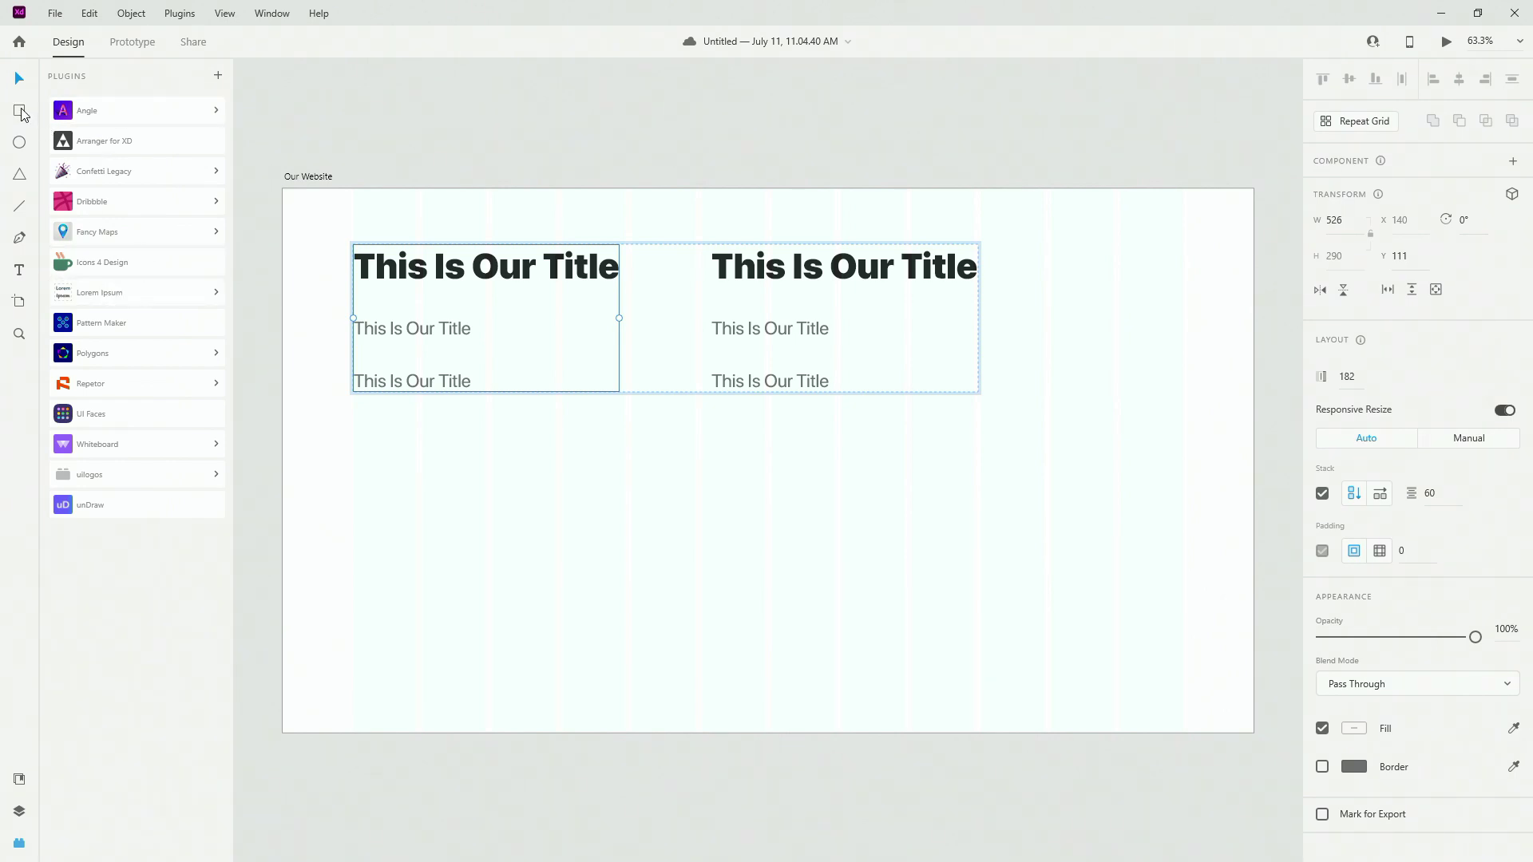
- Return to the layers list and select the 'all text' group
left_click(19, 269)
left_click(485, 499)
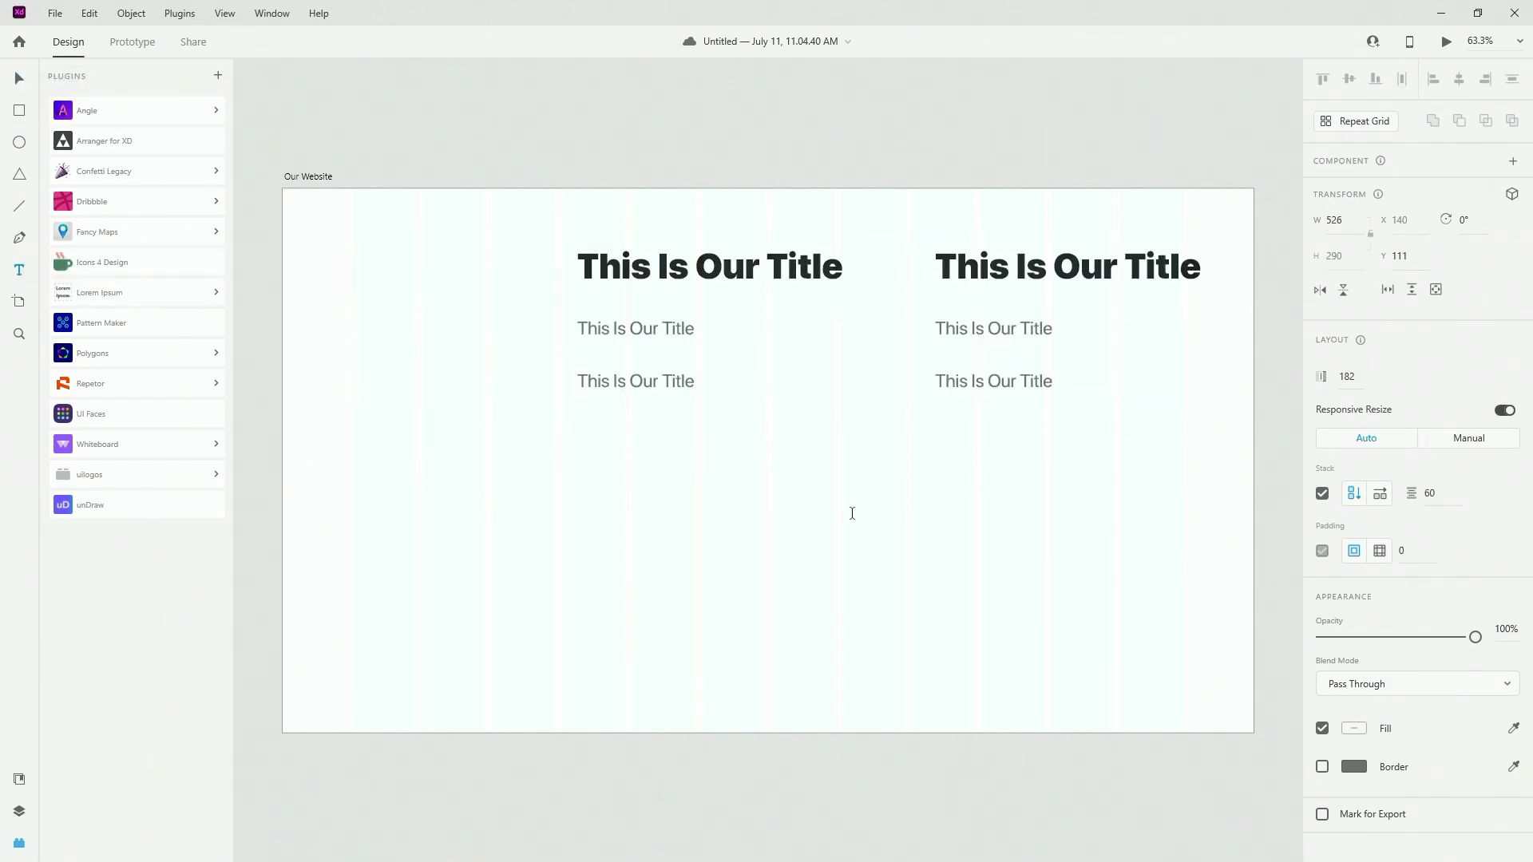
left_click(19, 812)
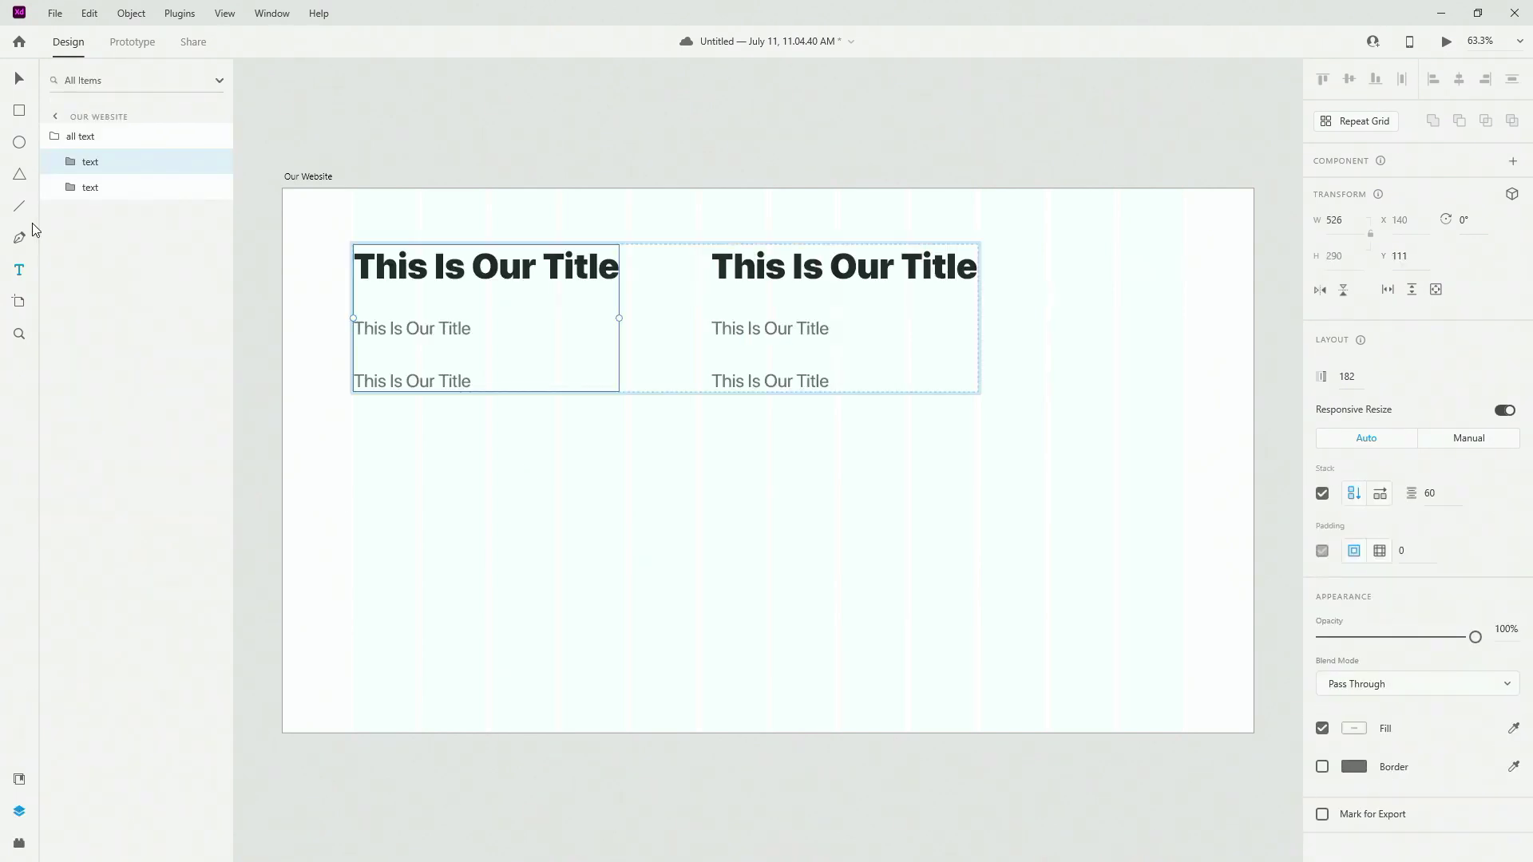
left_click(54, 137)
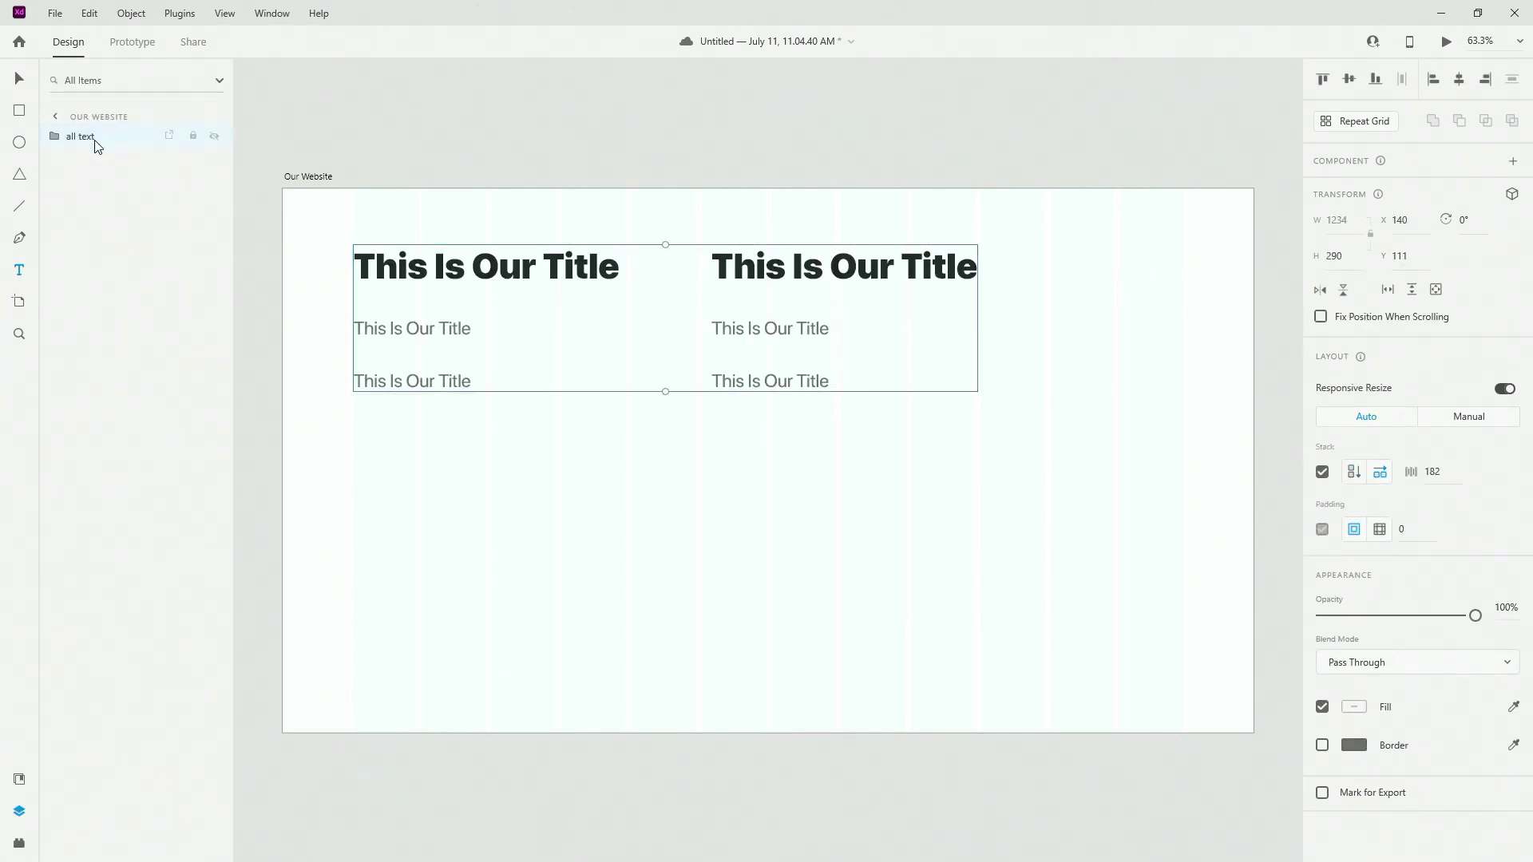
- Add 'This is my text' below the titles, left-aligned, with the 36pt SF Pro Display style
left_click(483, 488)
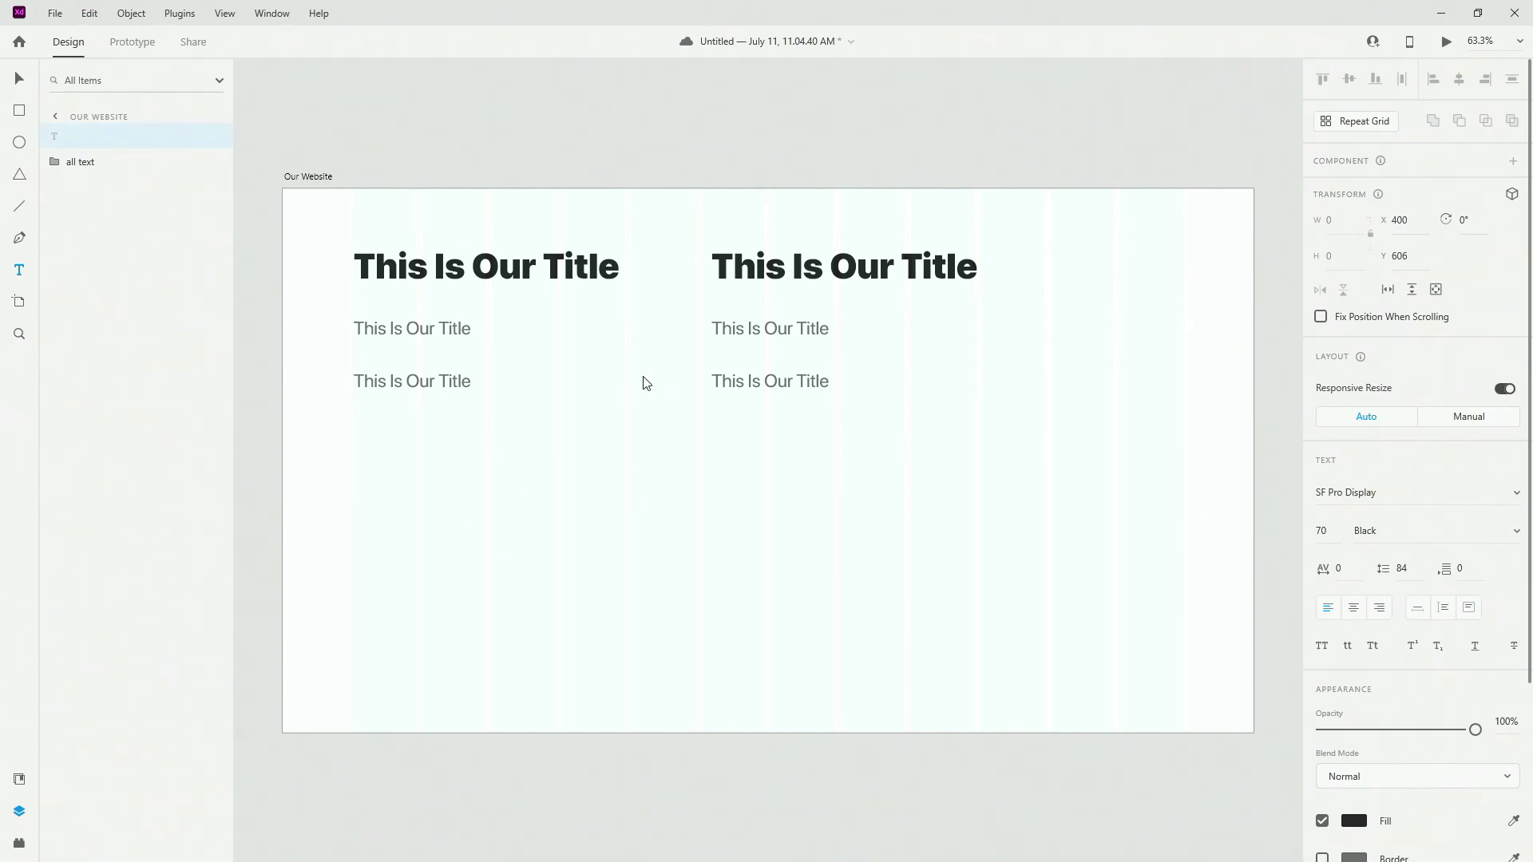
type("This is m")
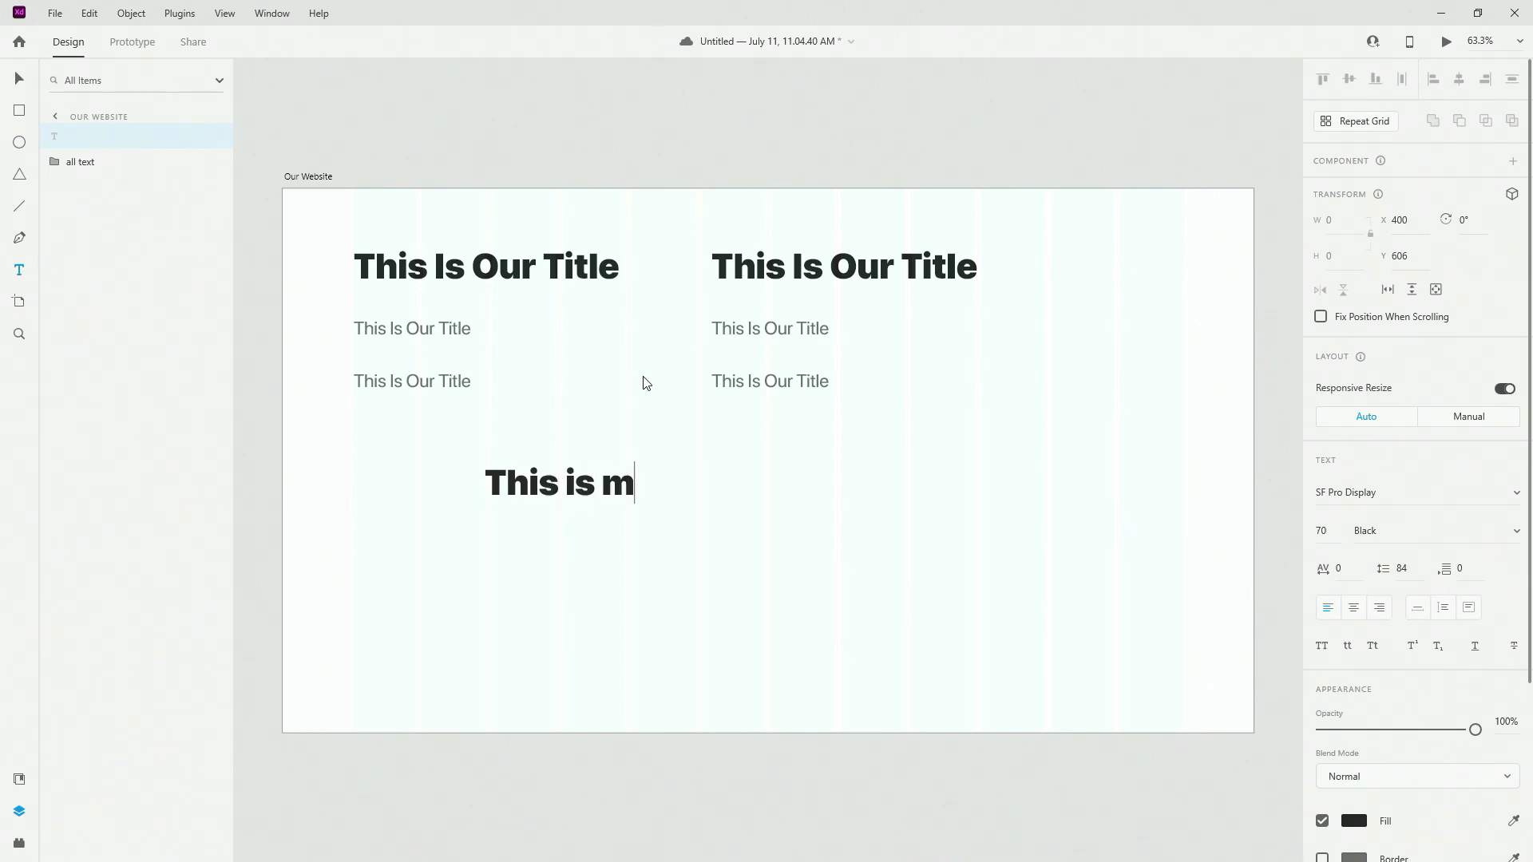
type("y text")
key("Escape")
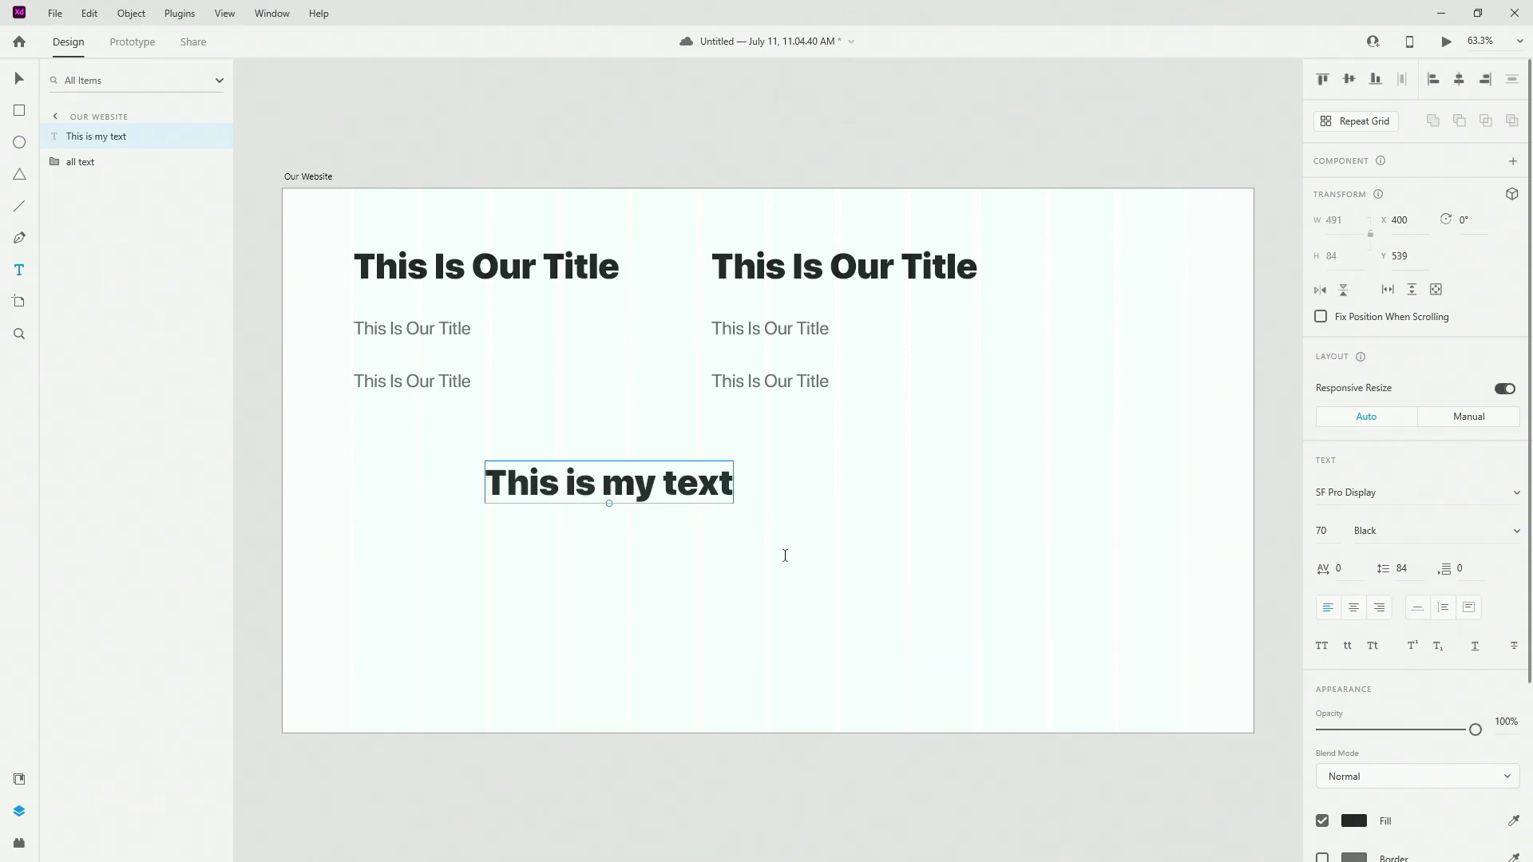
left_click_drag(685, 493, 554, 494)
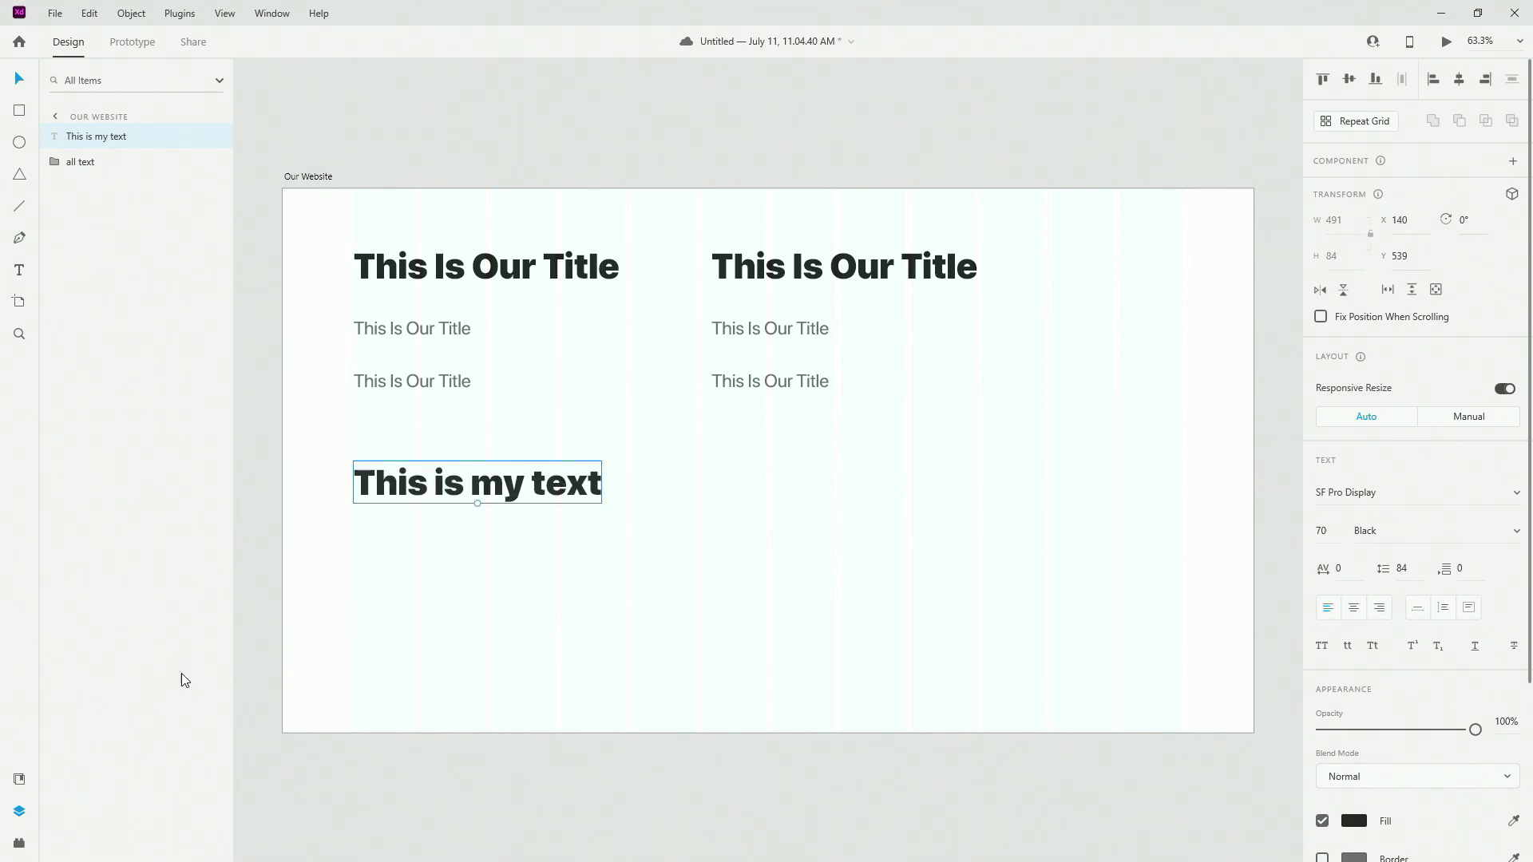
left_click(19, 779)
left_click(154, 292)
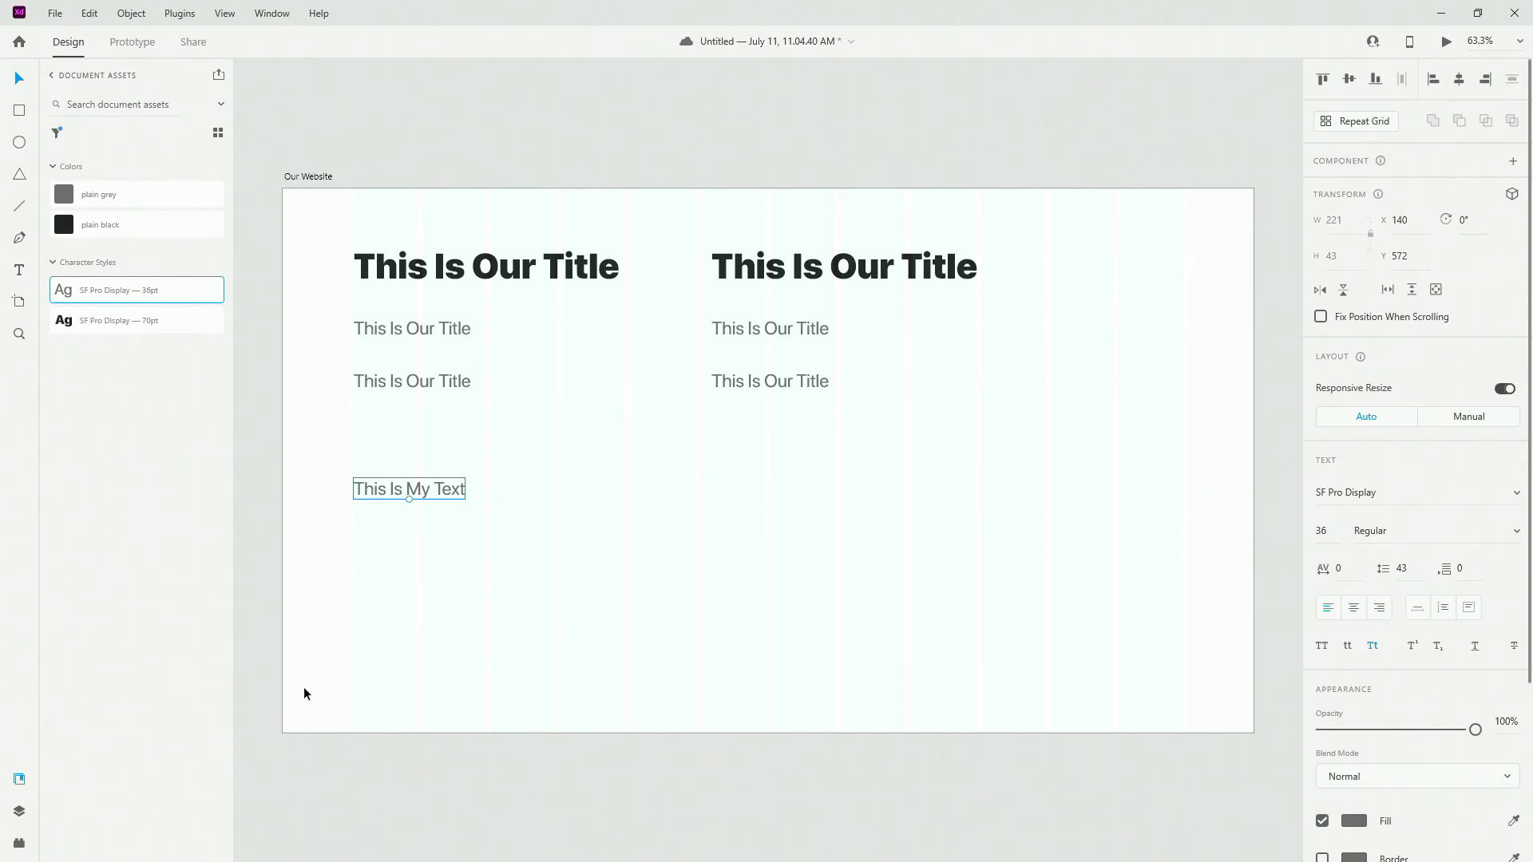
- Replace the line with 'Lorem Ipsum' using the Lorem Ipsum plugin and make the box Fixed Size
left_click(24, 844)
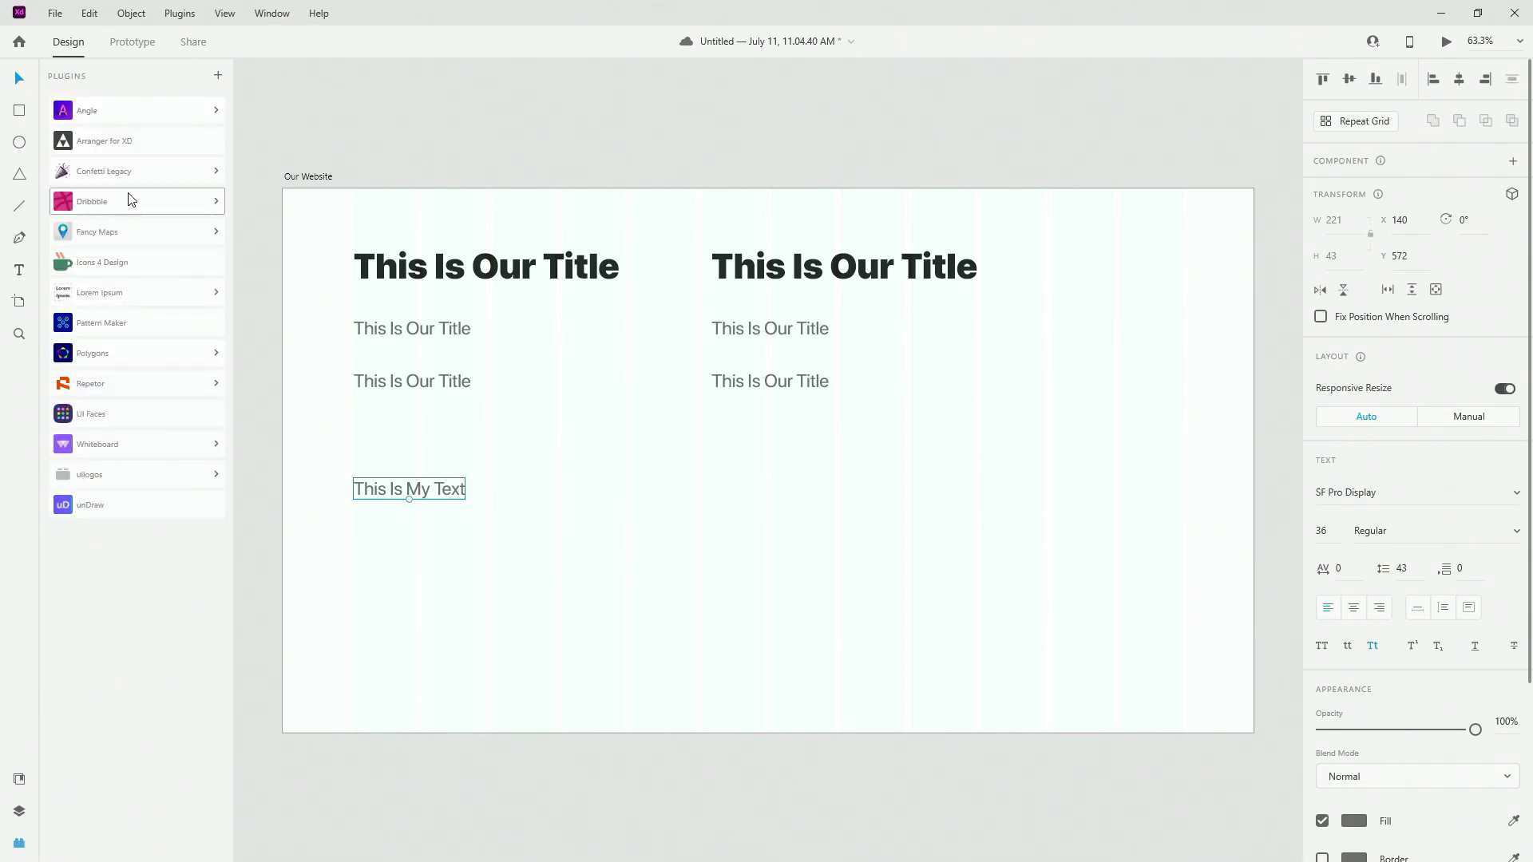
left_click(130, 292)
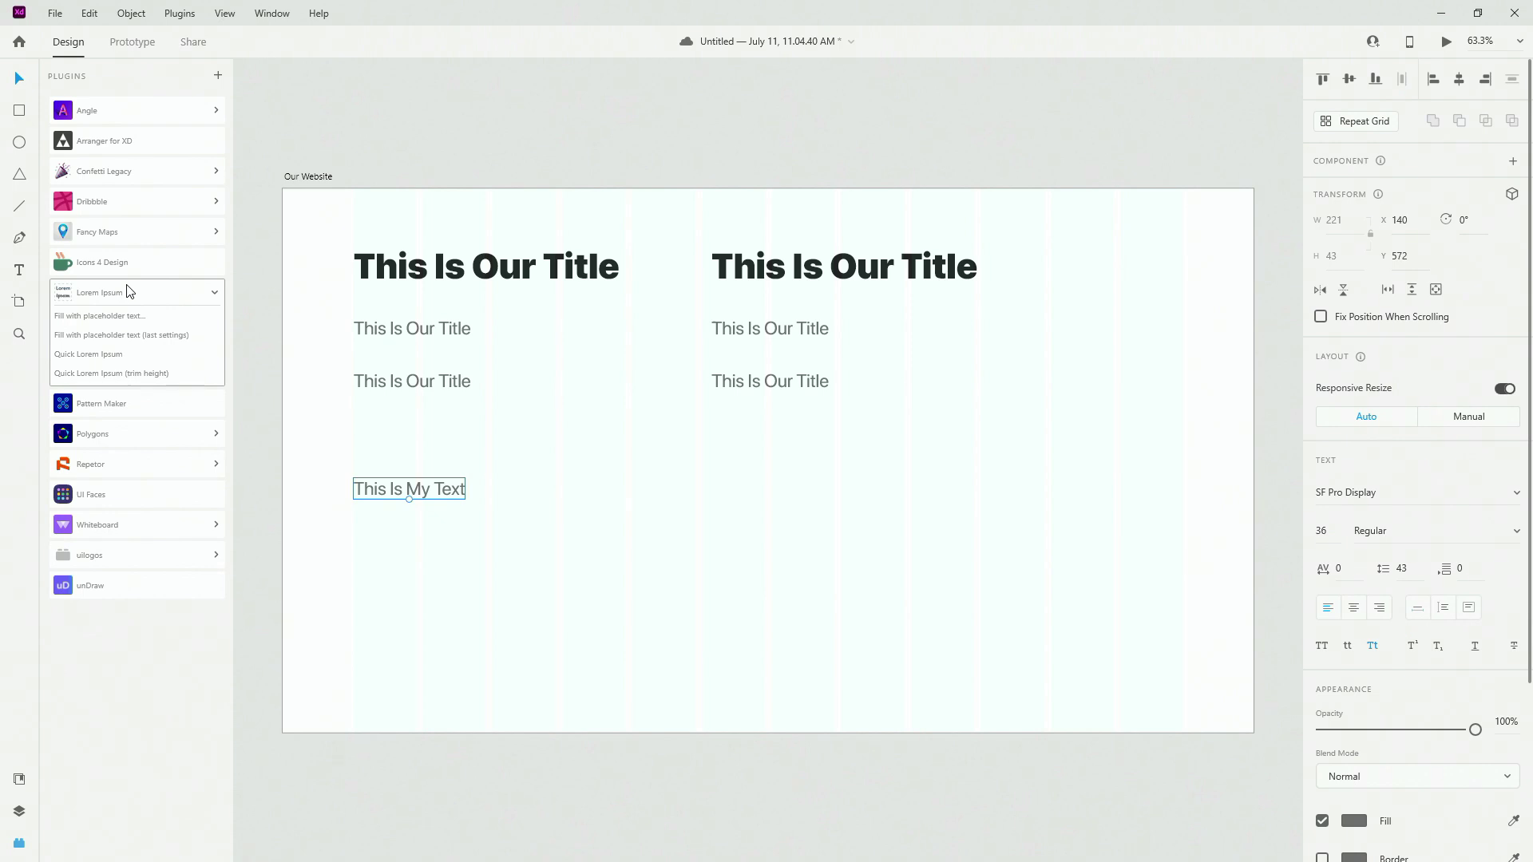
left_click(131, 316)
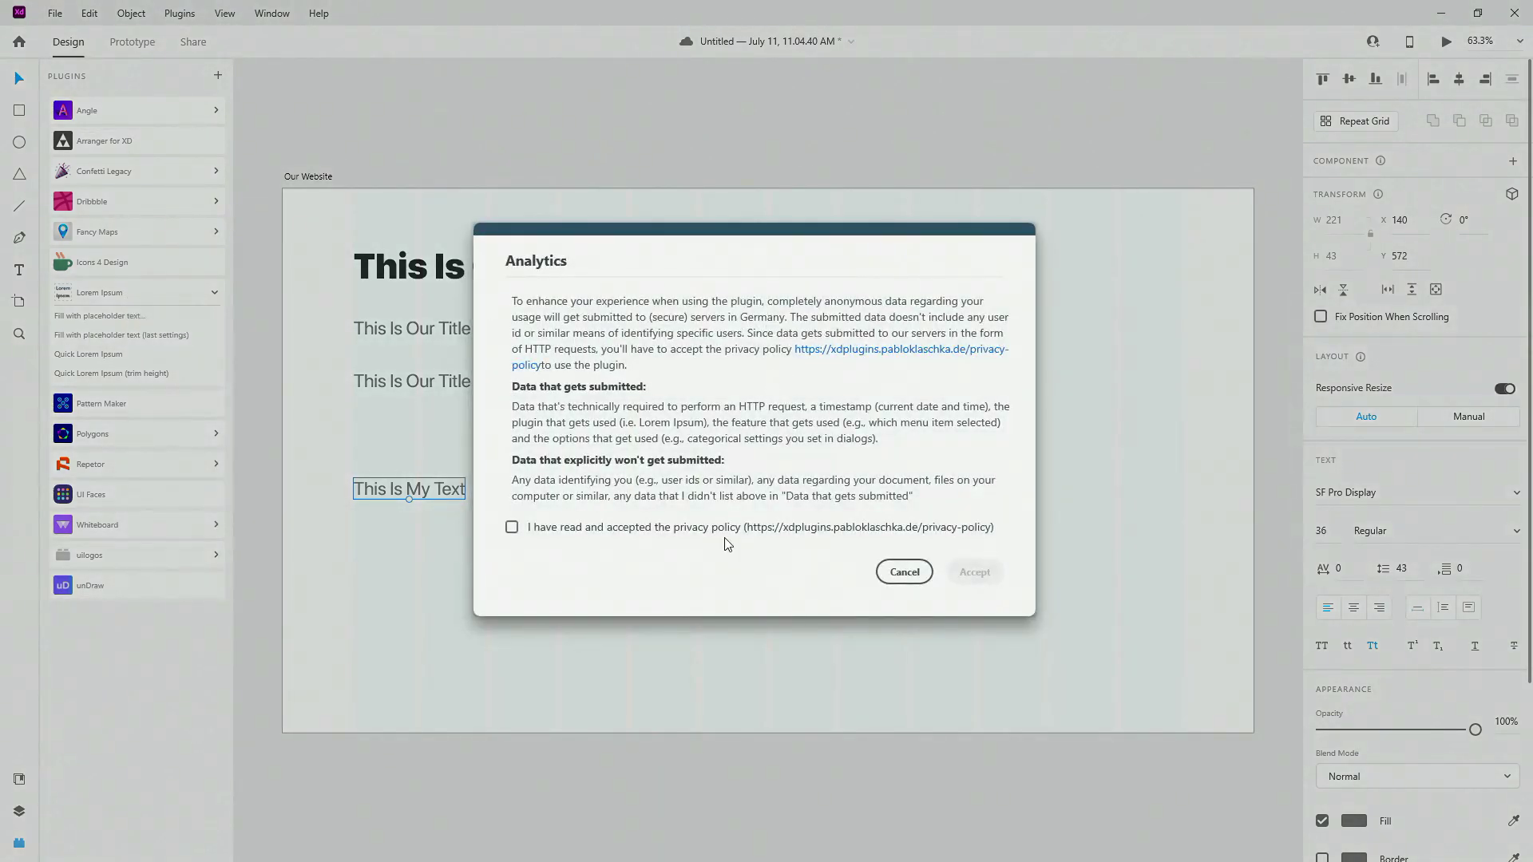
left_click(512, 527)
left_click(974, 573)
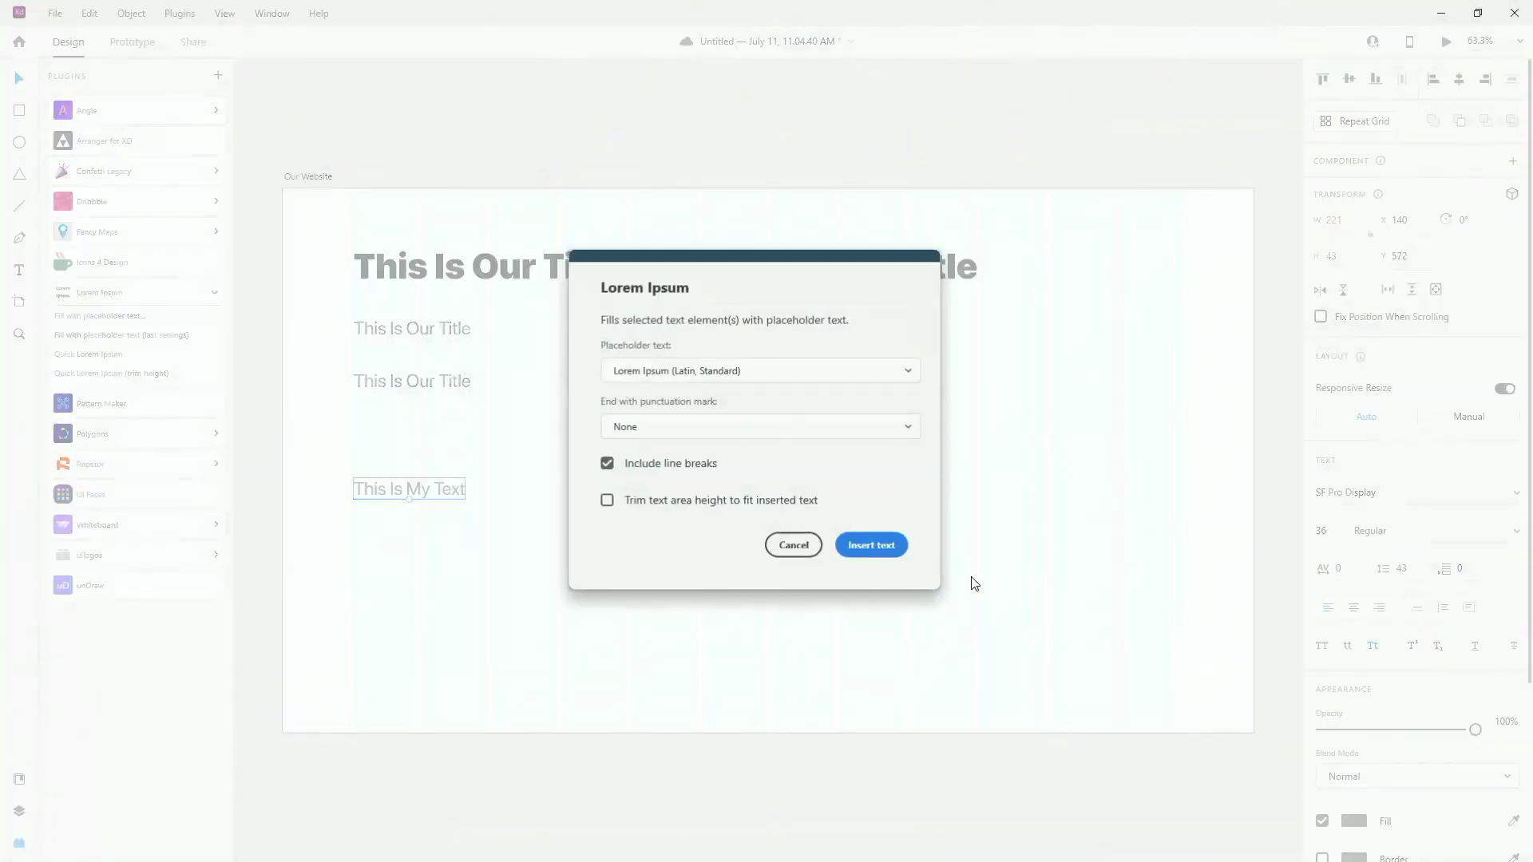
left_click(870, 544)
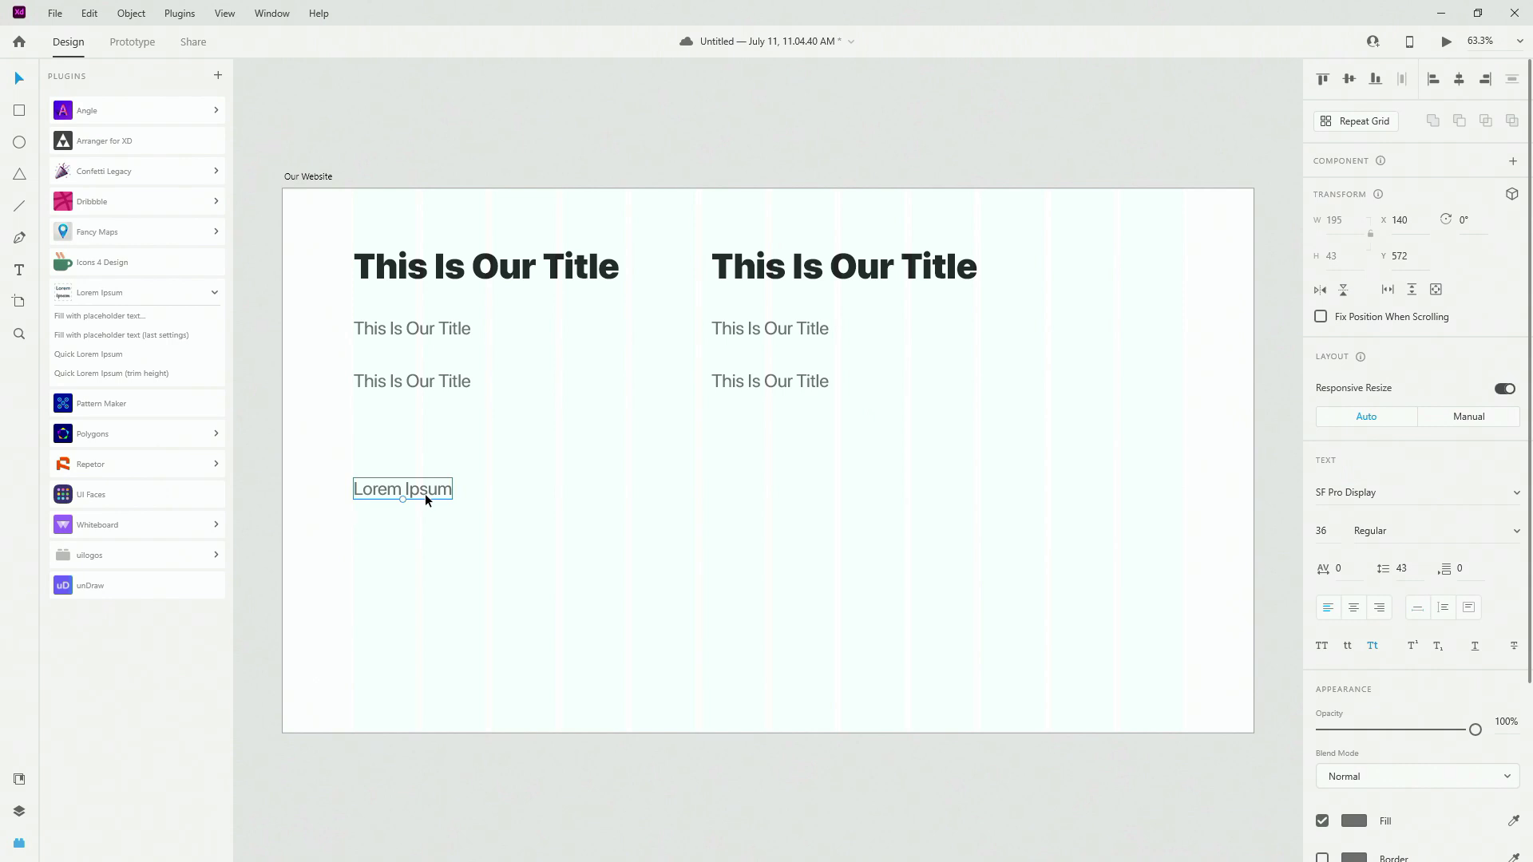
left_click(1469, 609)
- Stretch the text box to 1088 × 388 and refill it with a Lorem Ipsum paragraph
left_click_drag(455, 489, 903, 476)
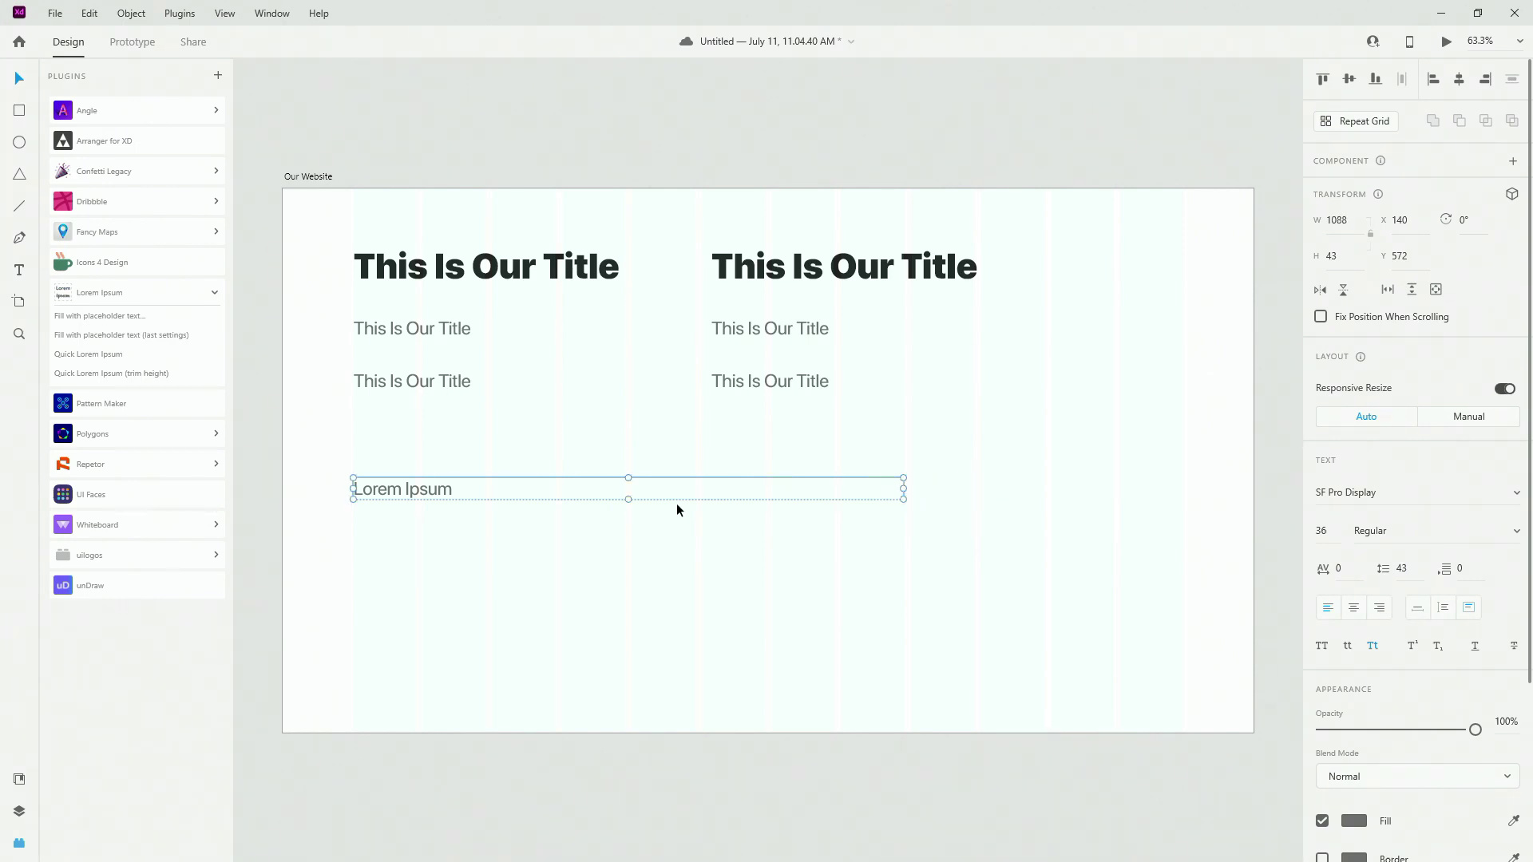
left_click_drag(622, 507, 609, 671)
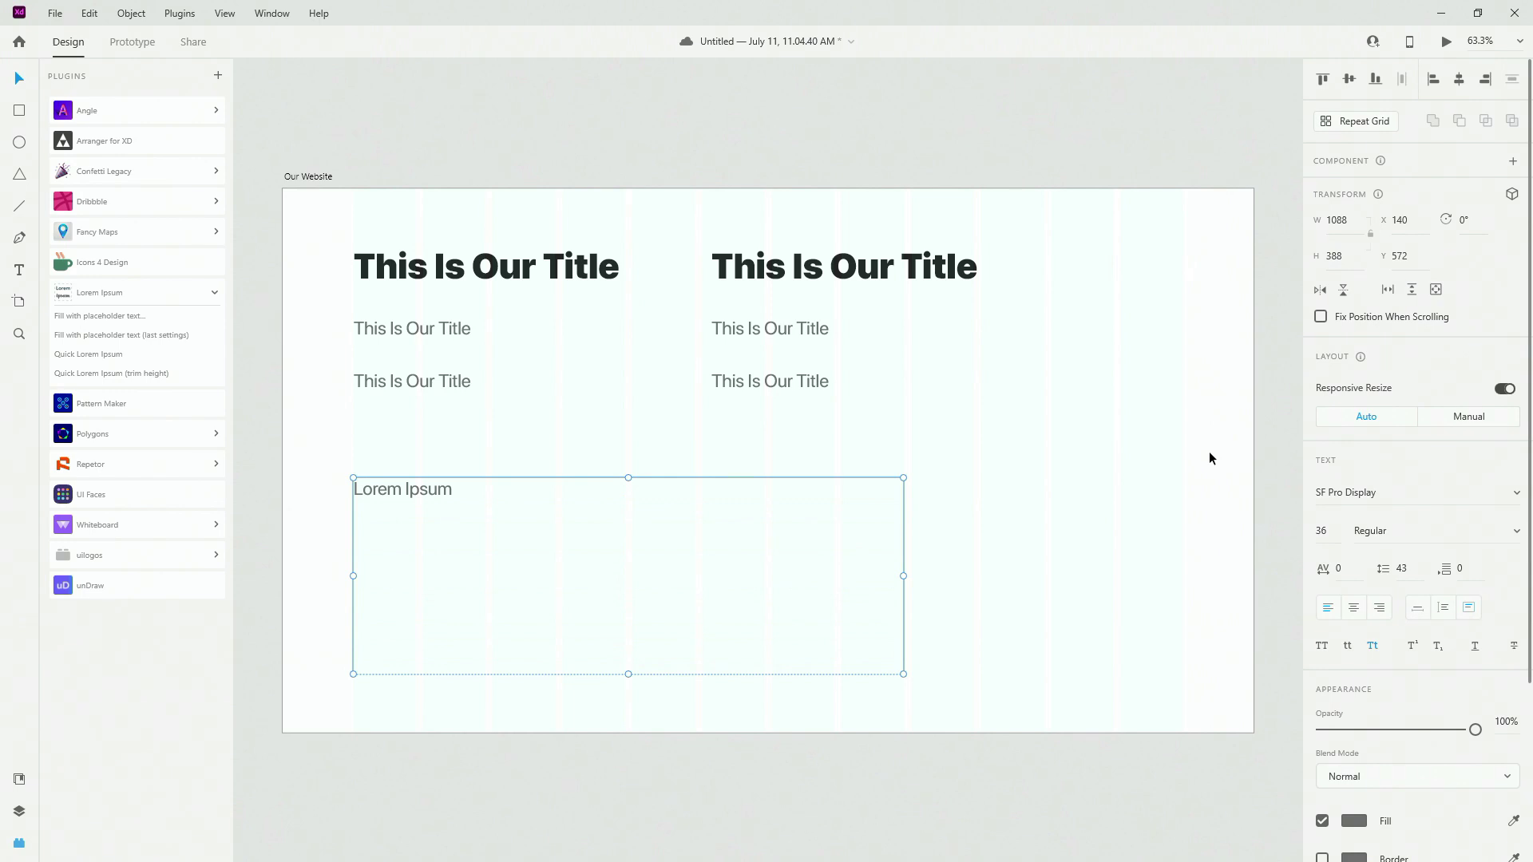
left_click(428, 473)
left_click(386, 487)
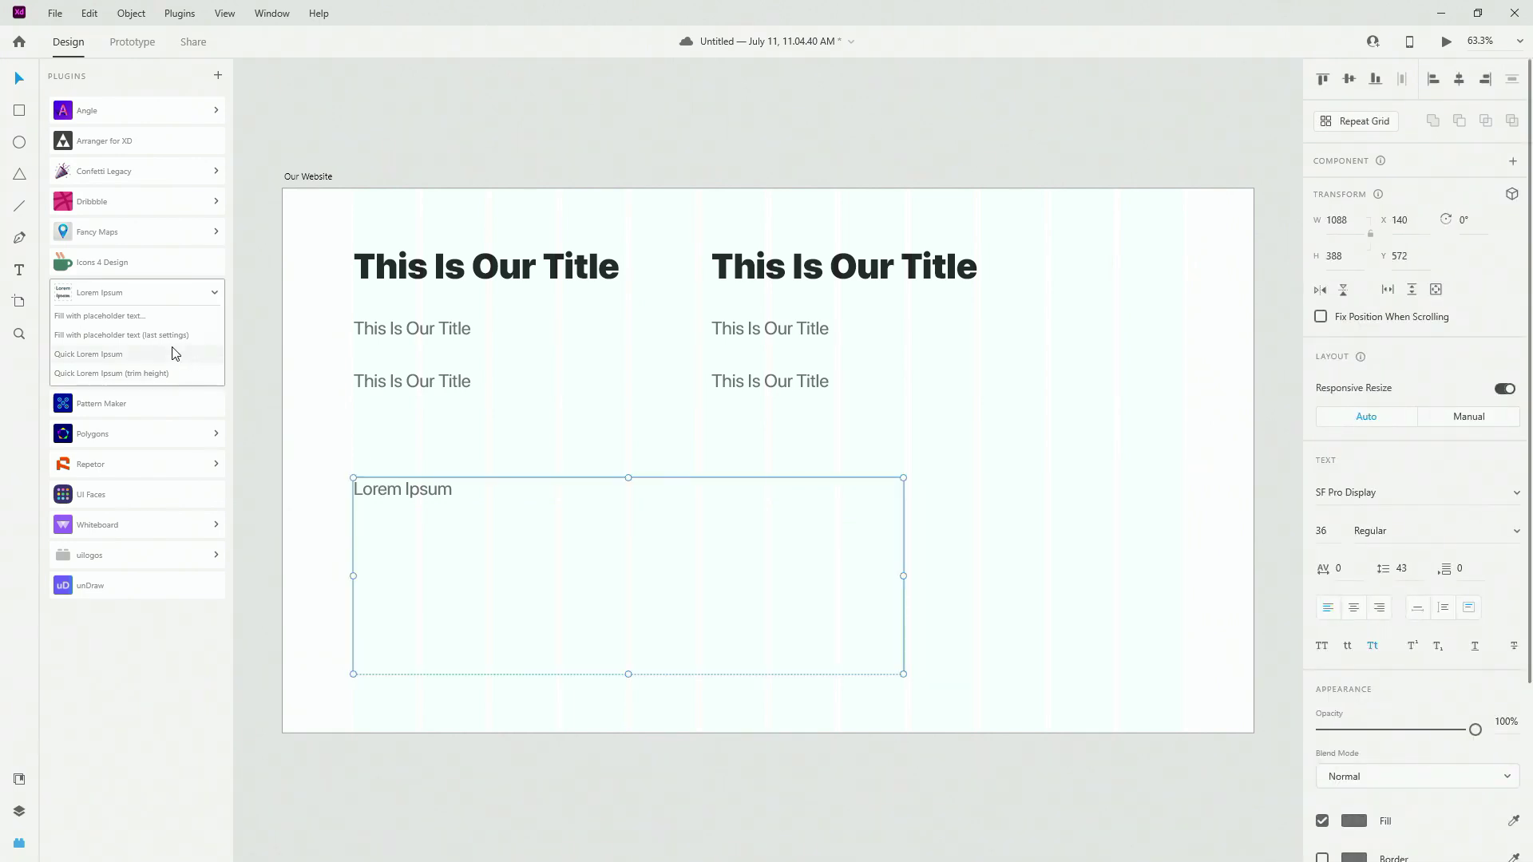
left_click(117, 316)
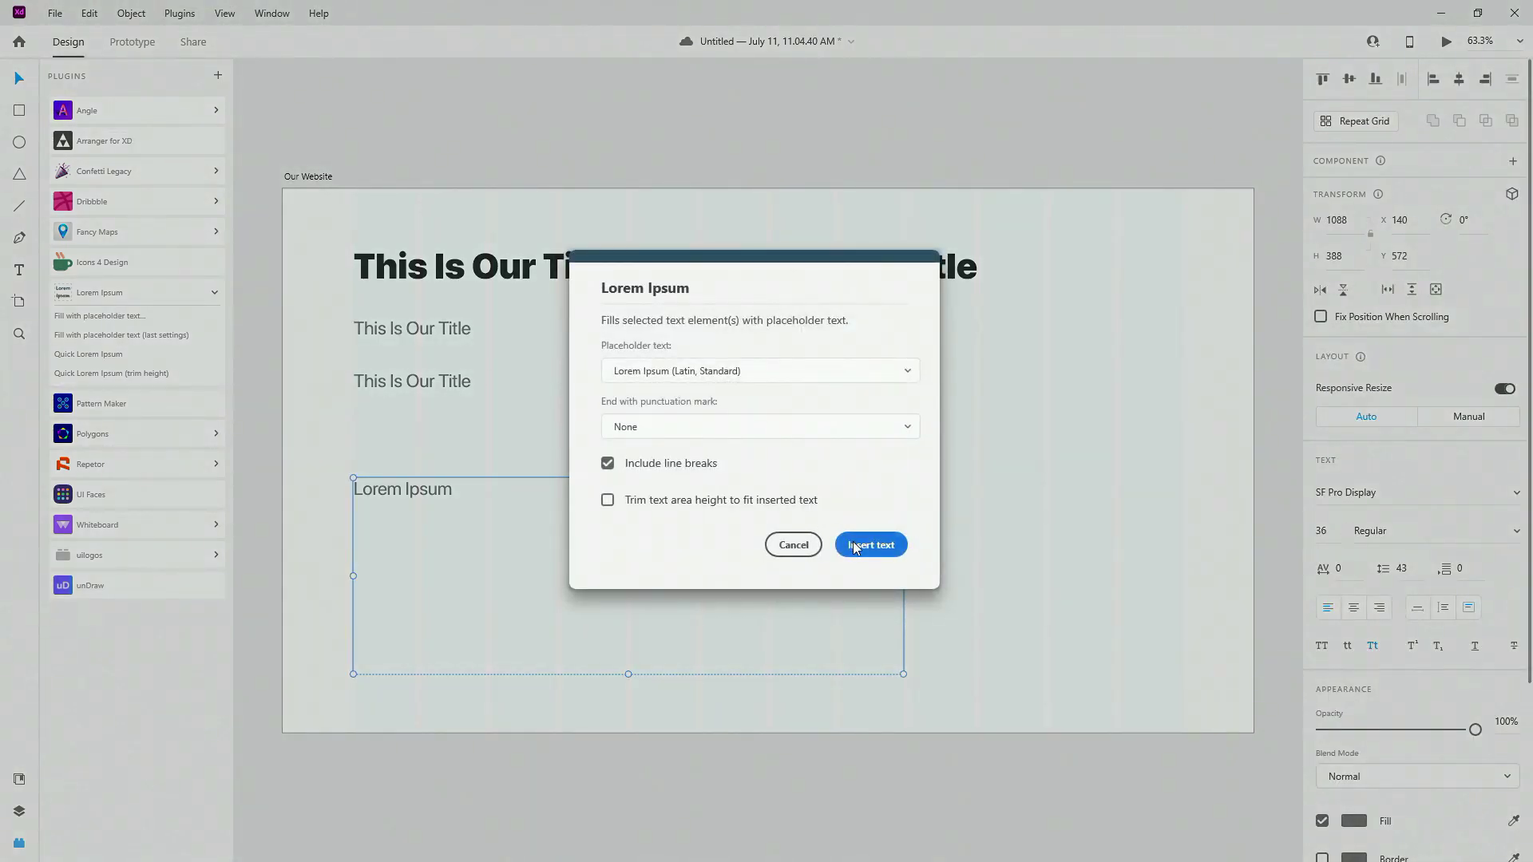
left_click(866, 541)
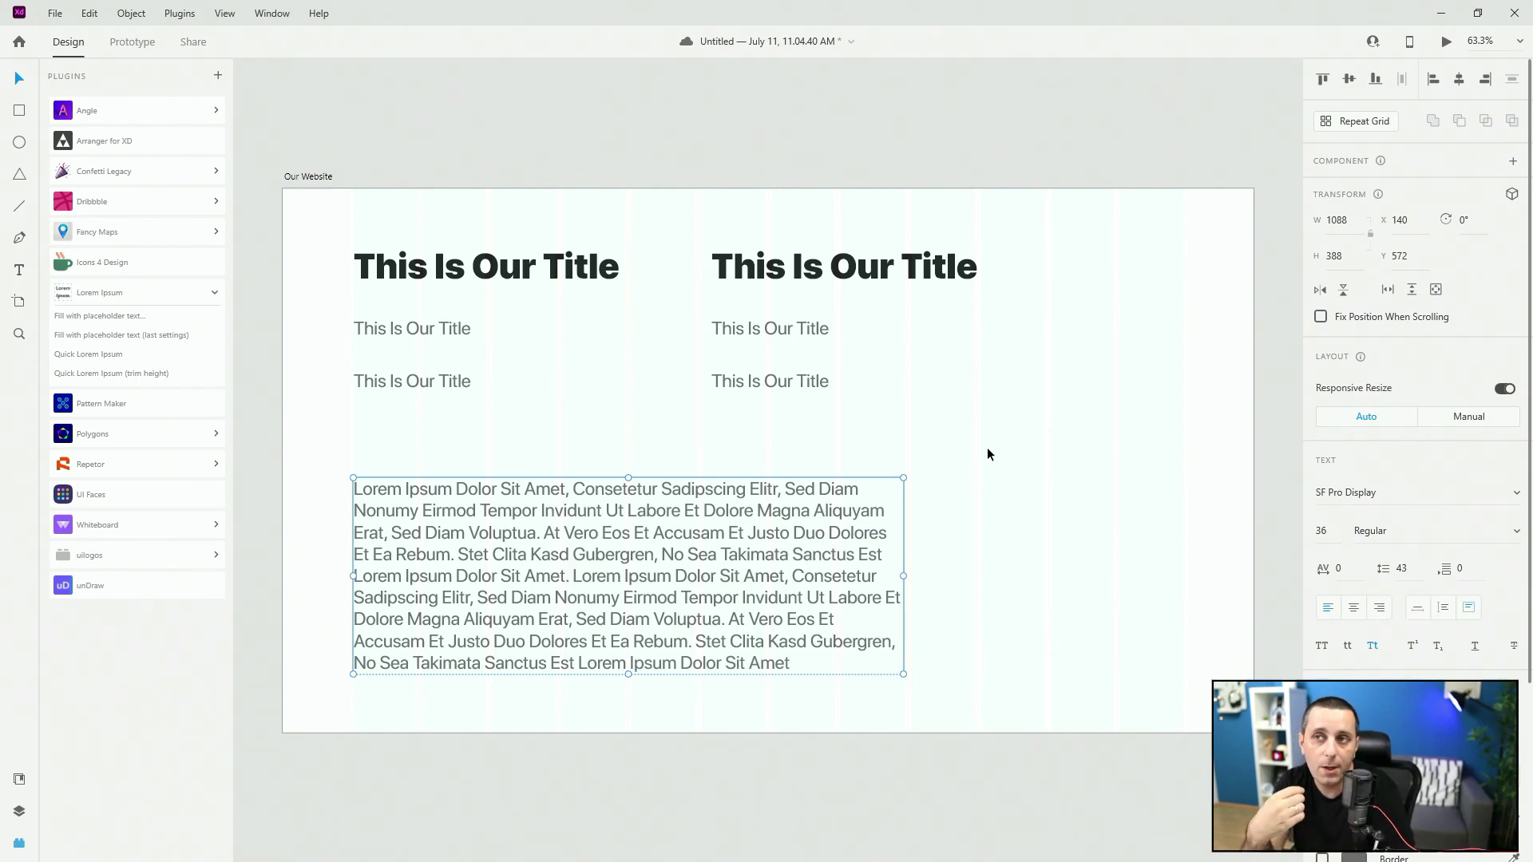
- Save the document with Ctrl+S and open the plugin marketplace's Discover page
key("ctrl+s")
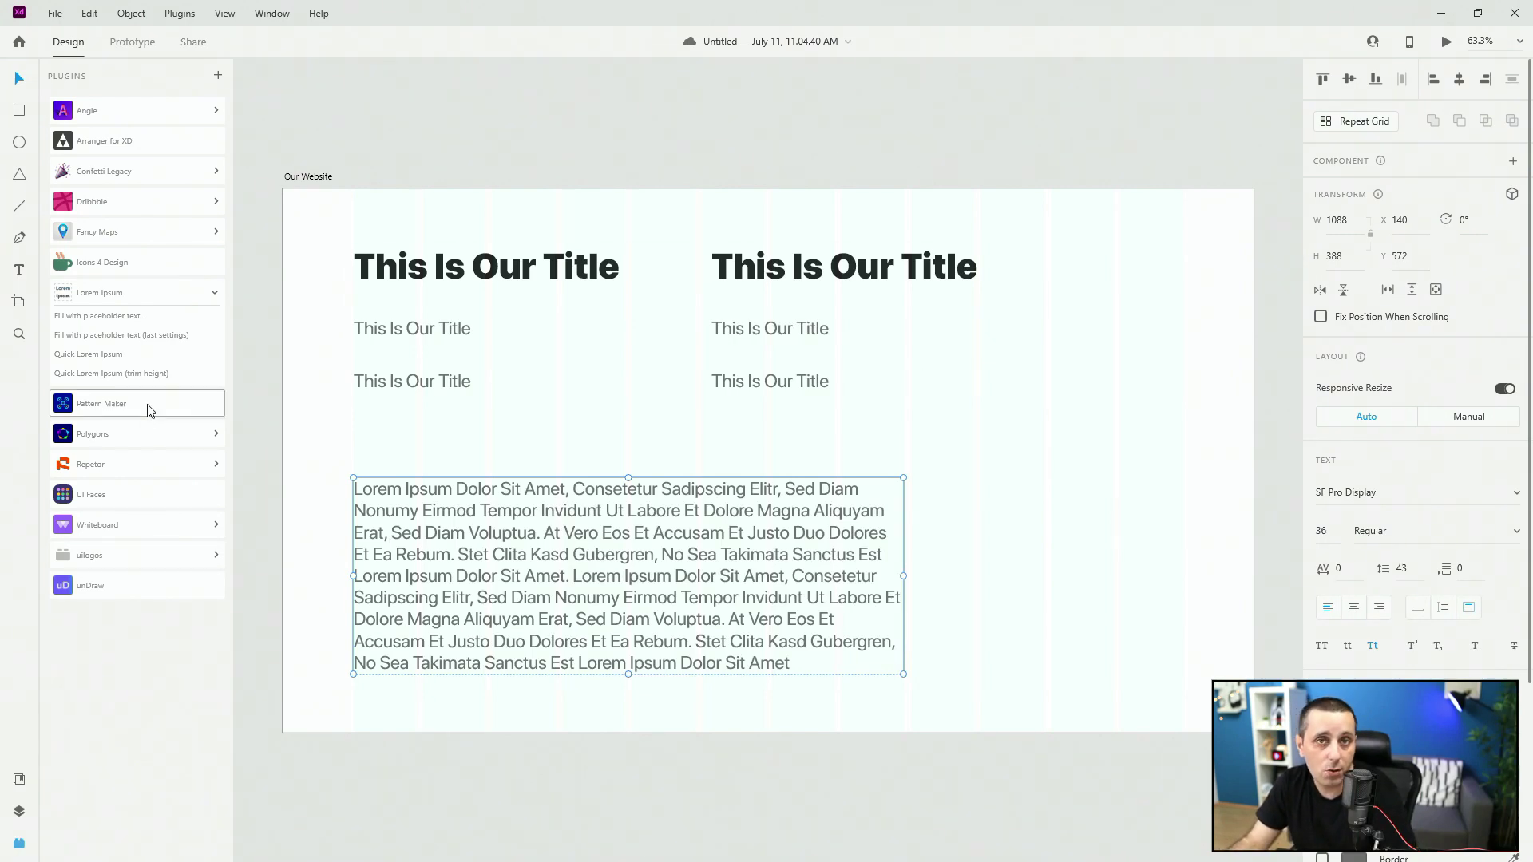
left_click(217, 76)
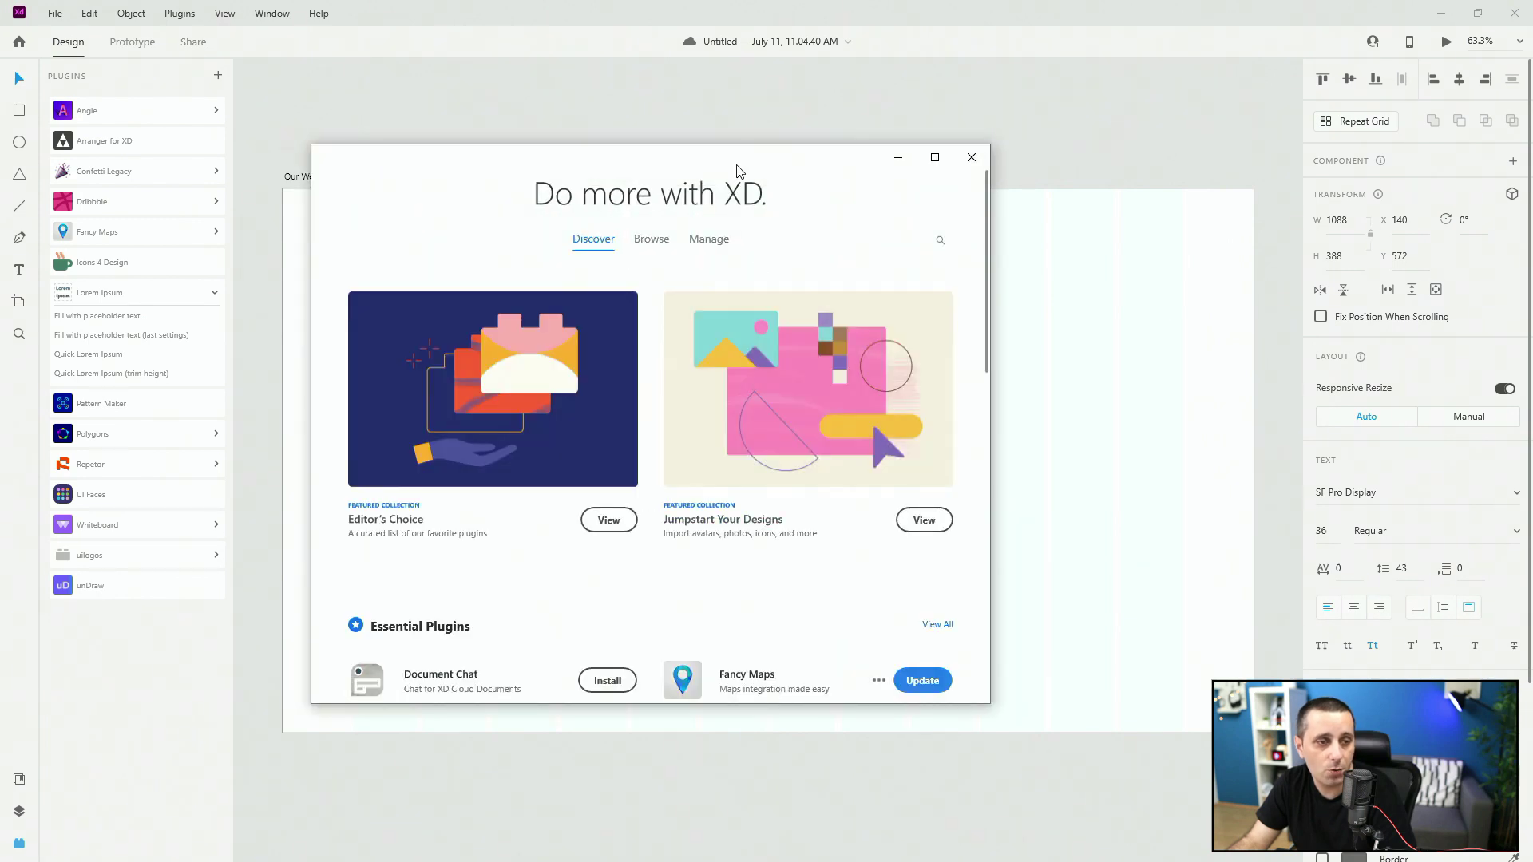
left_click_drag(737, 170, 739, 138)
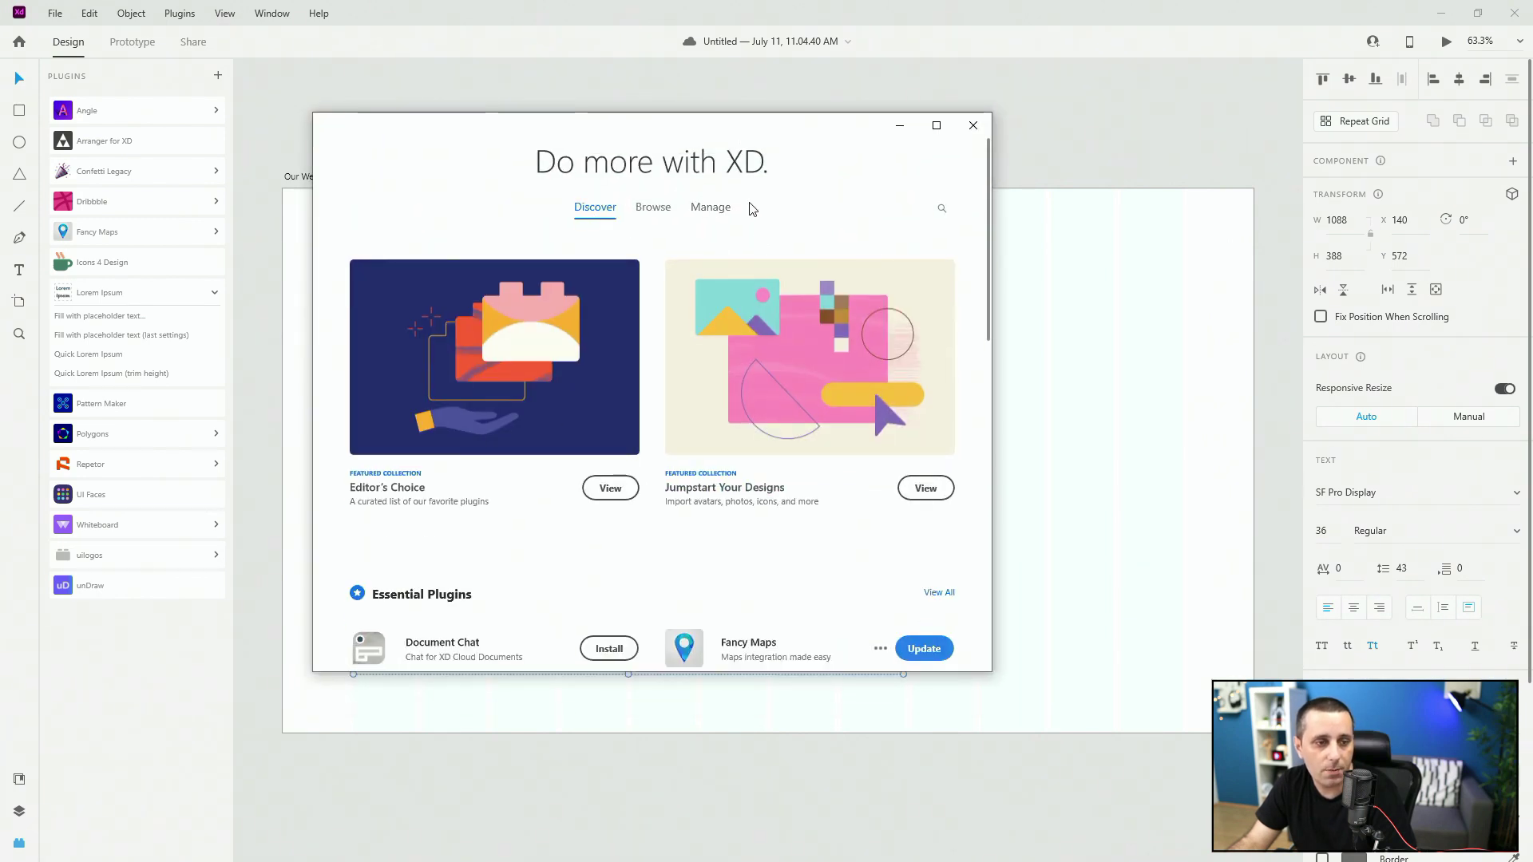
left_click(719, 217)
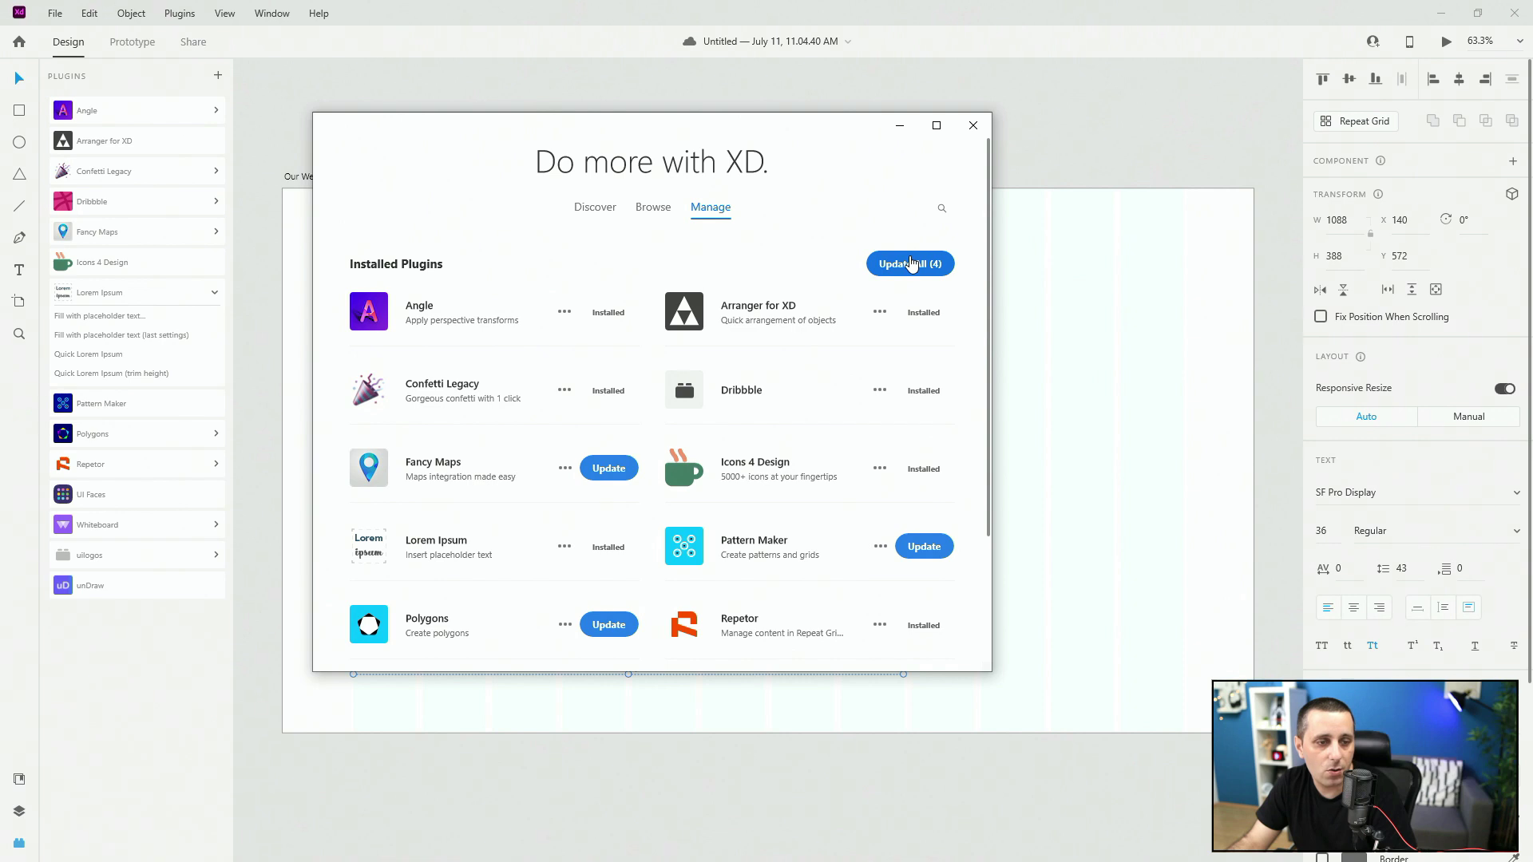
left_click(653, 209)
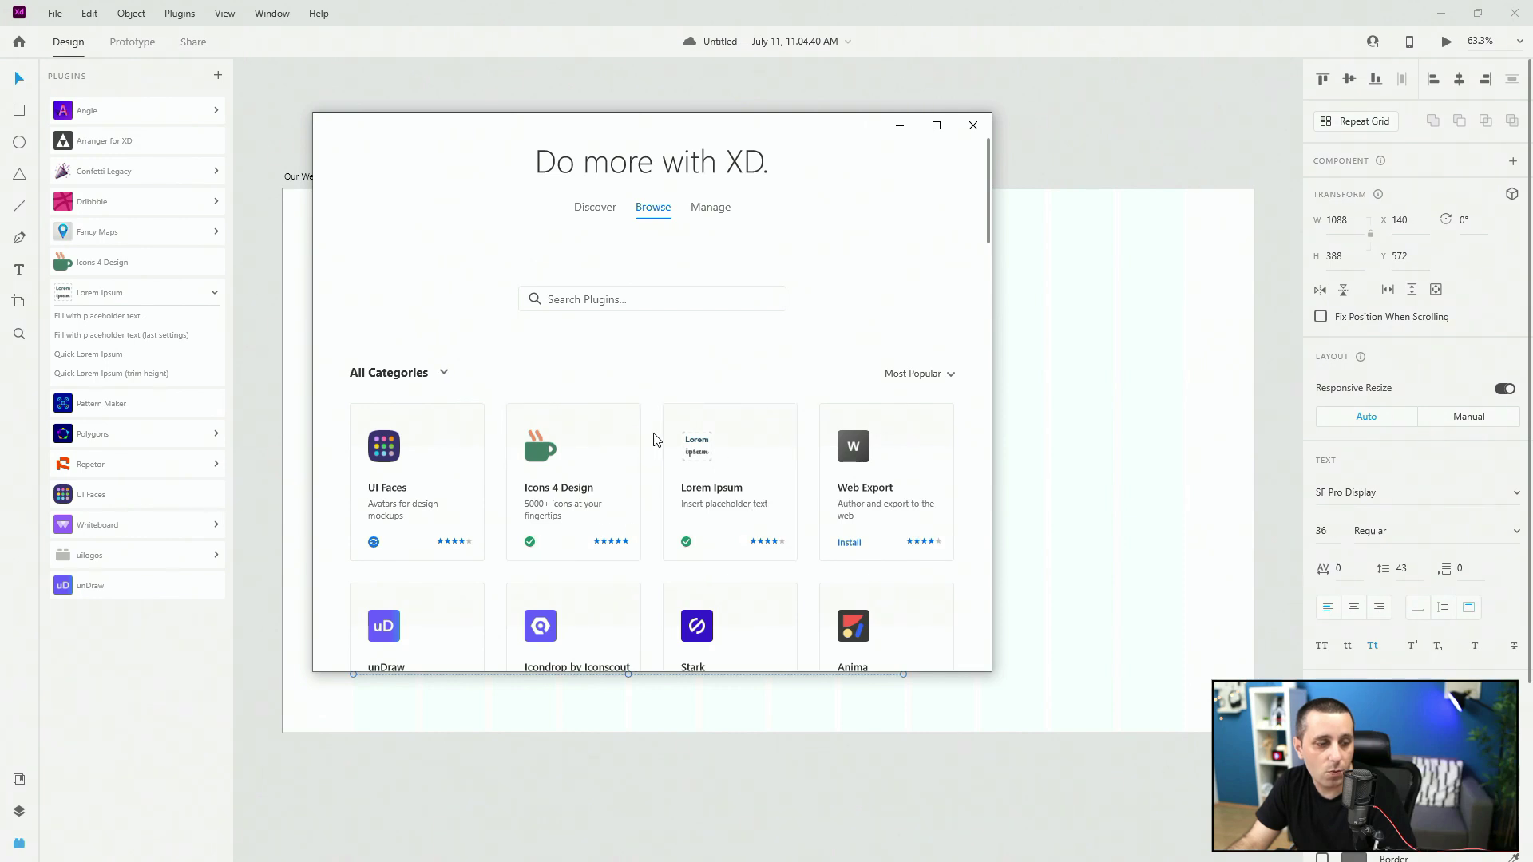
left_click(420, 373)
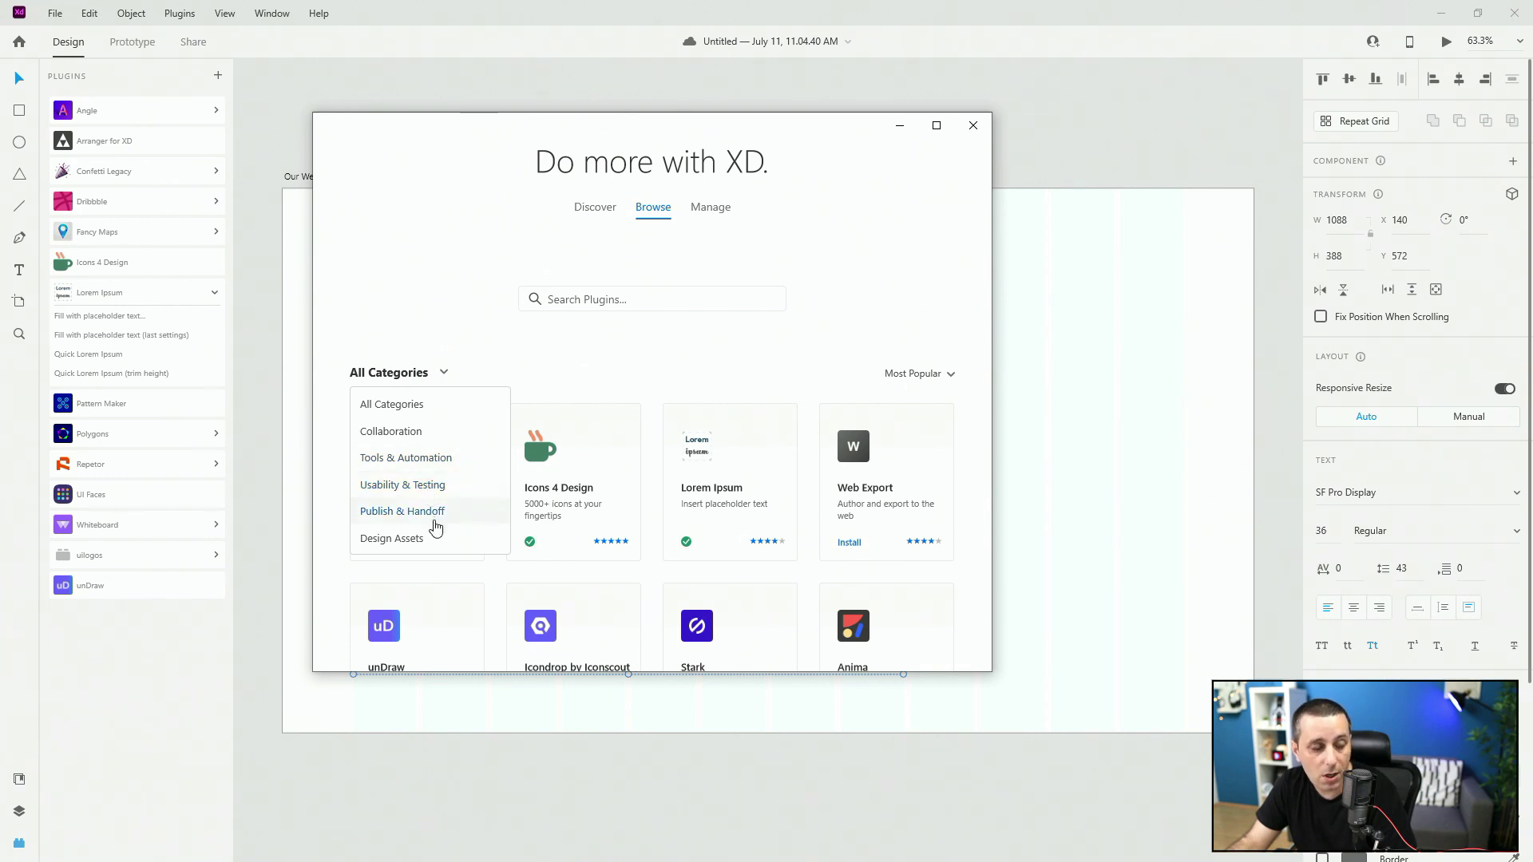
left_click(519, 363)
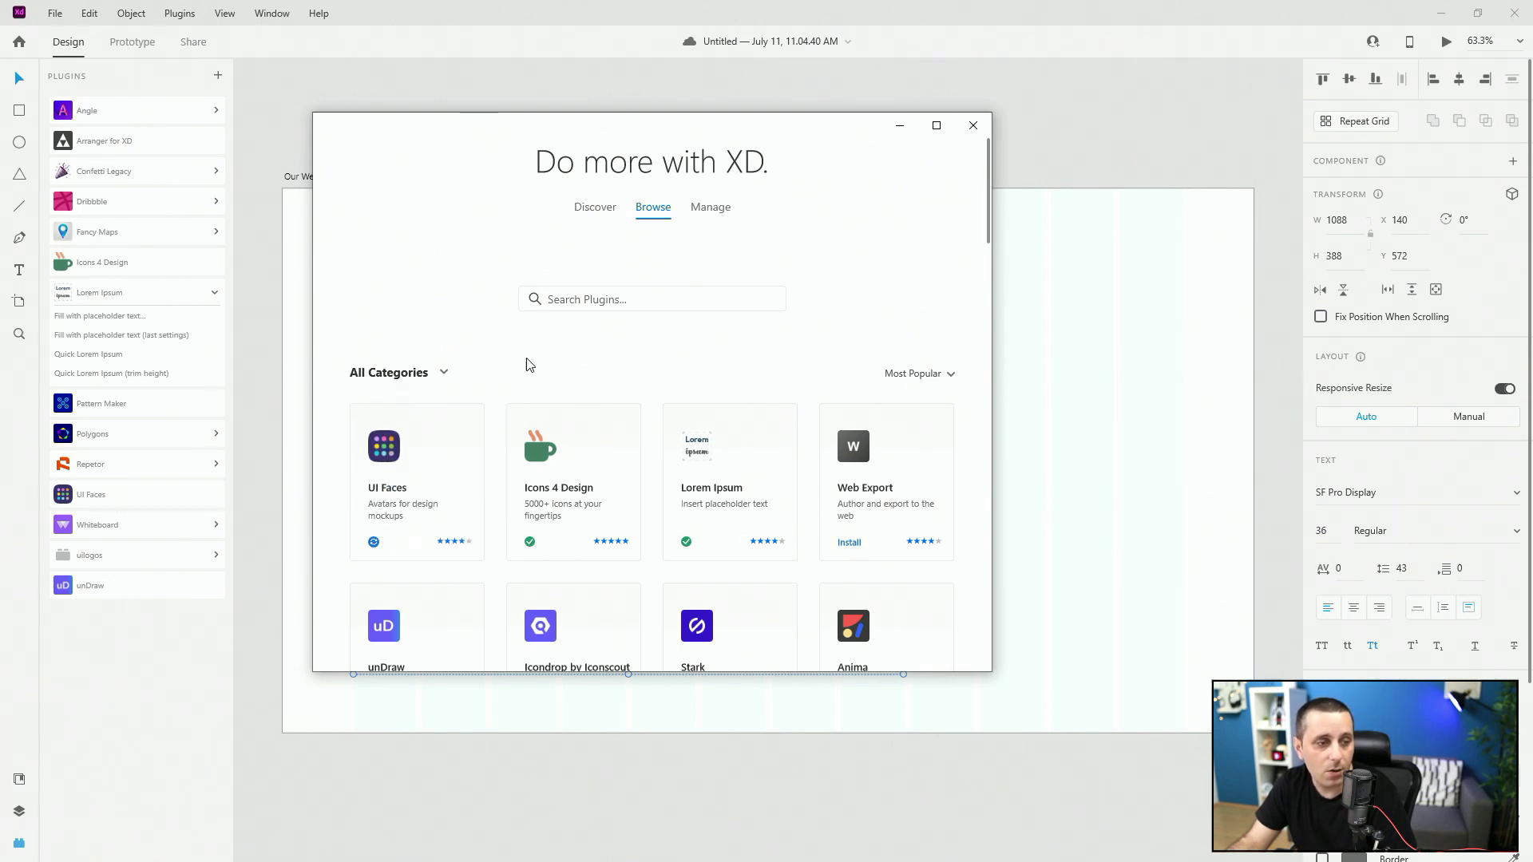
left_click(657, 301)
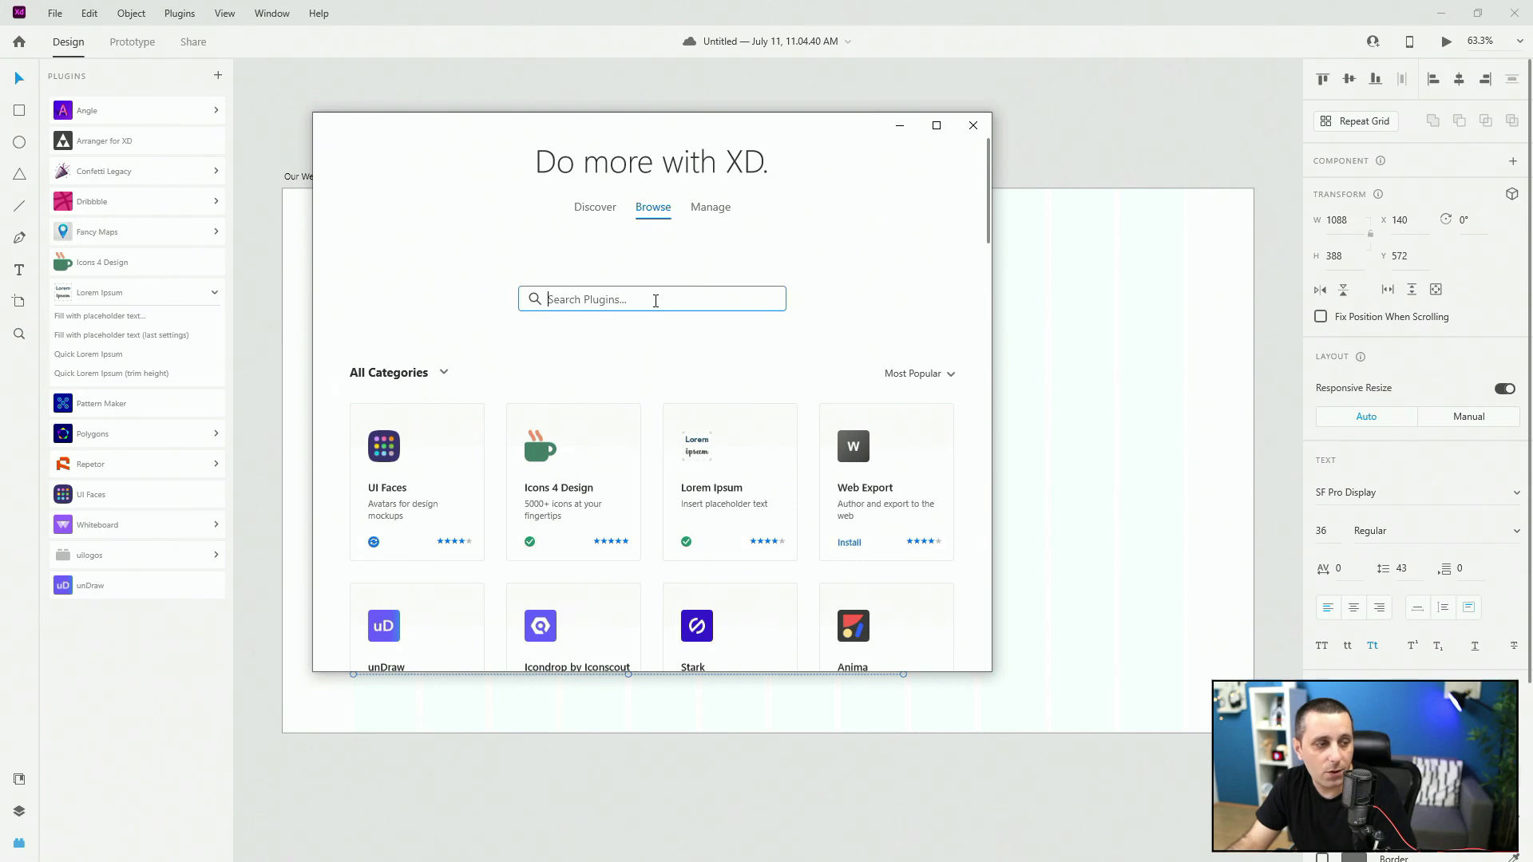
type("map")
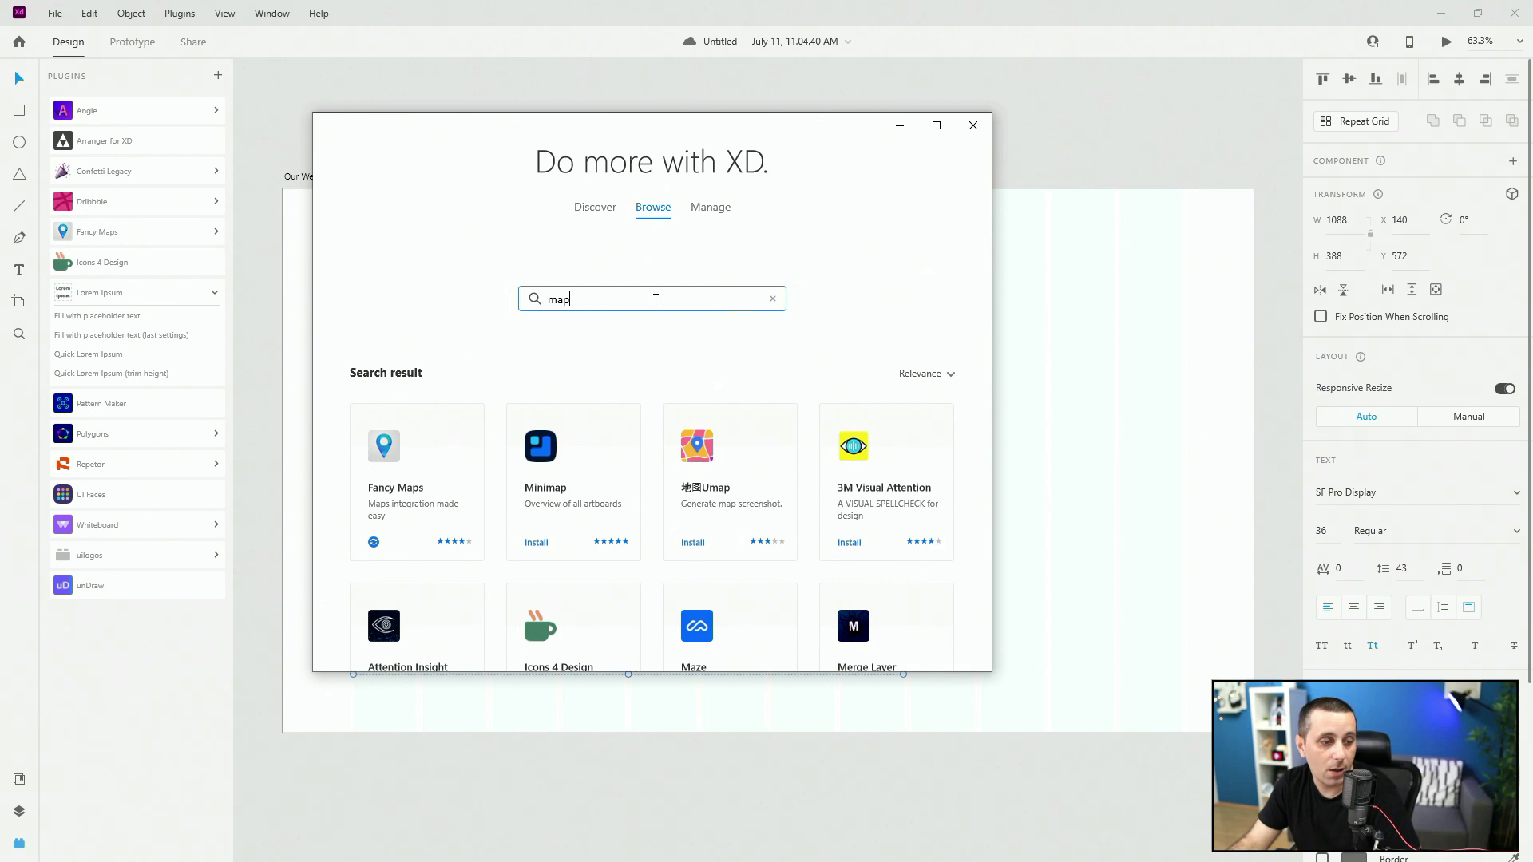
scroll(848, 520, "down", 3)
scroll(848, 521, "down", 3)
scroll(759, 448, "up", 6)
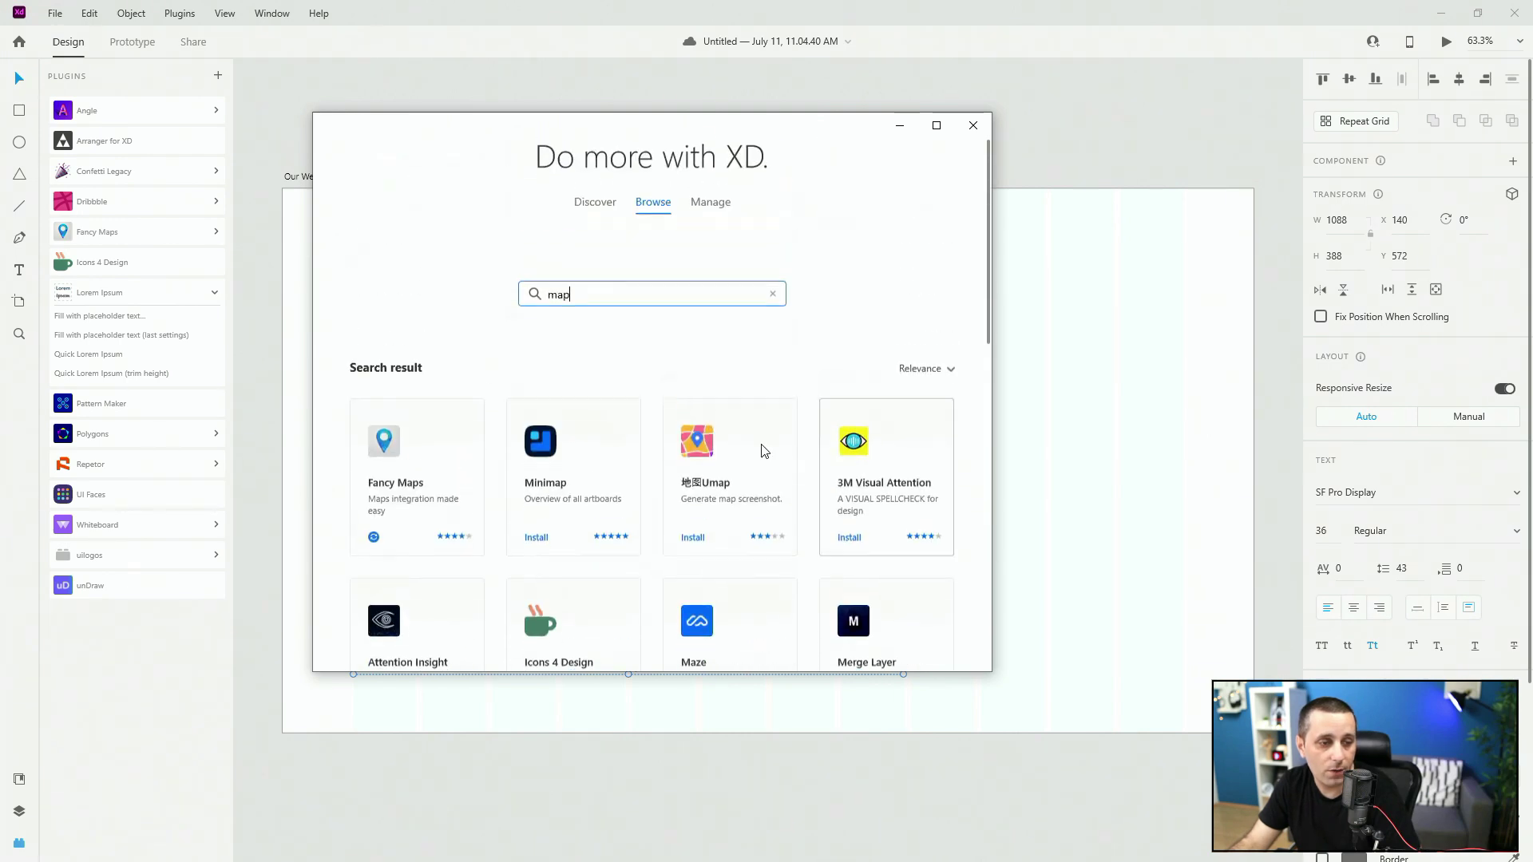
left_click(595, 207)
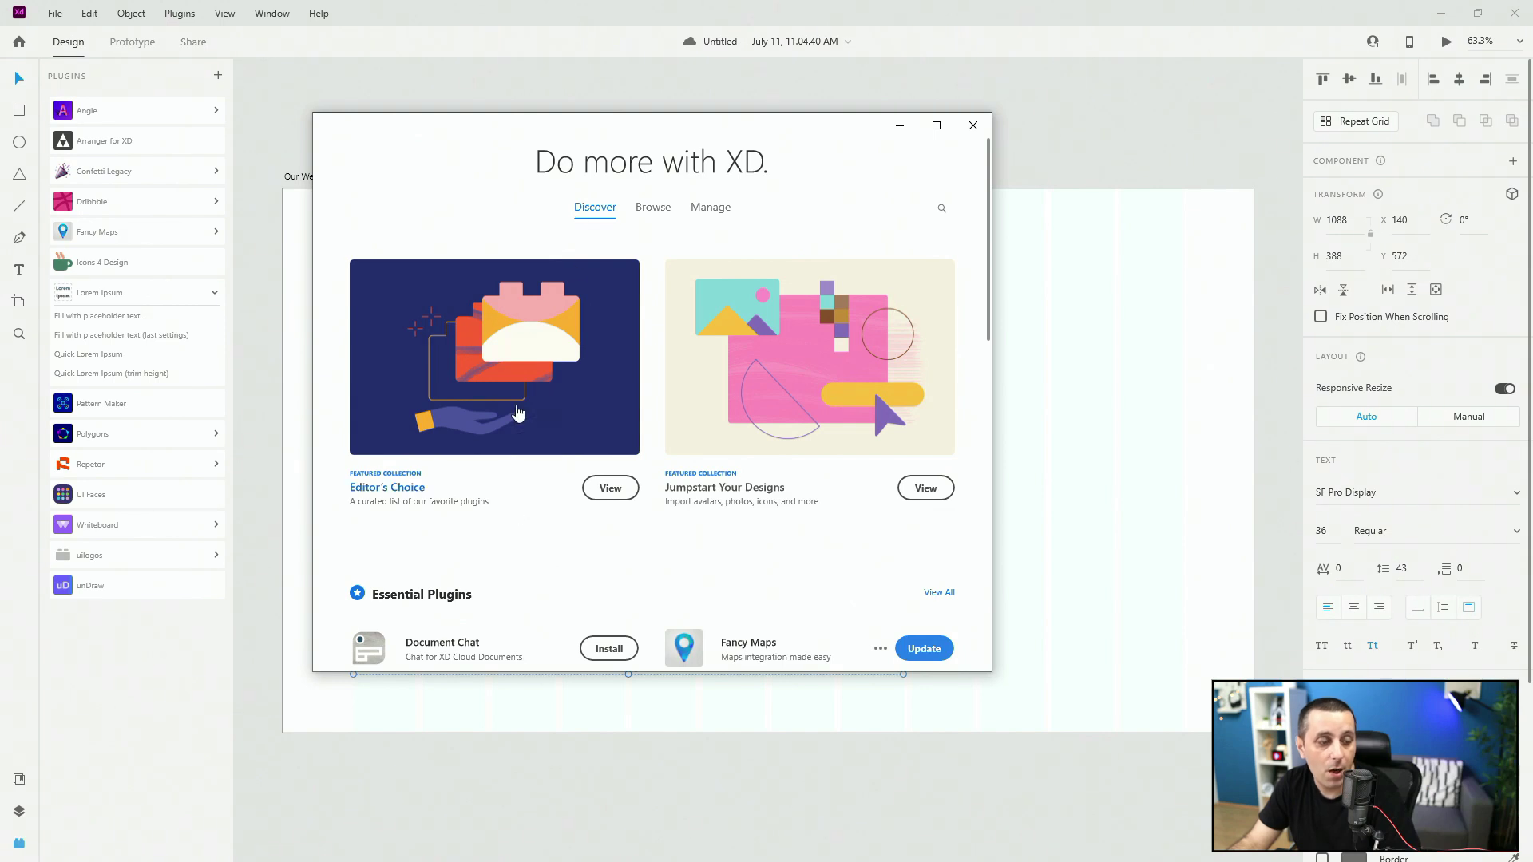
- Look through the Editor's Choice plugin collection
left_click(610, 487)
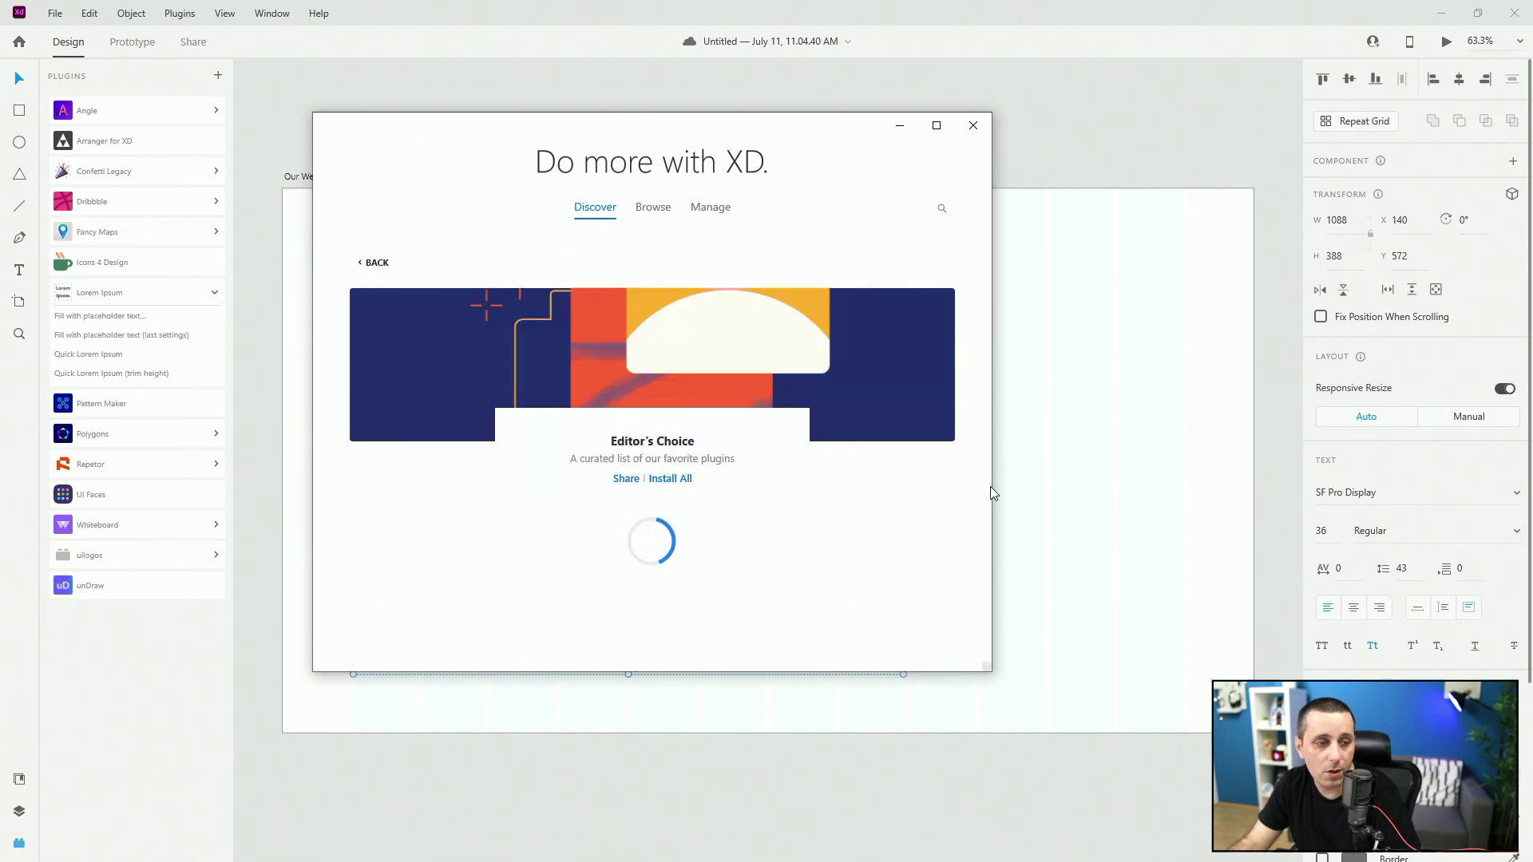
scroll(716, 428, "down", 4)
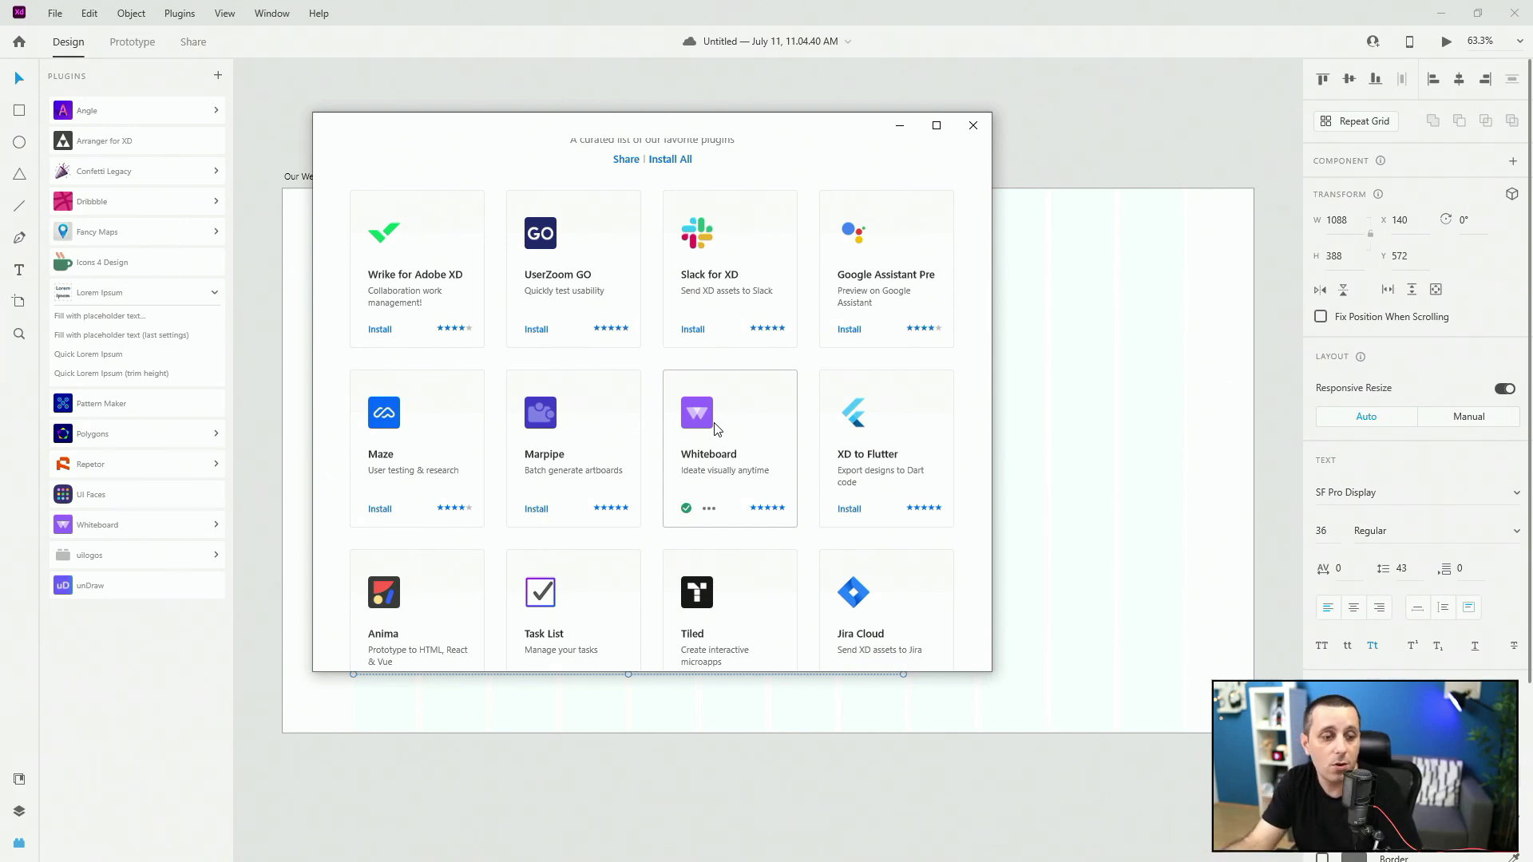
scroll(711, 445, "down", 5)
scroll(708, 455, "up", 9)
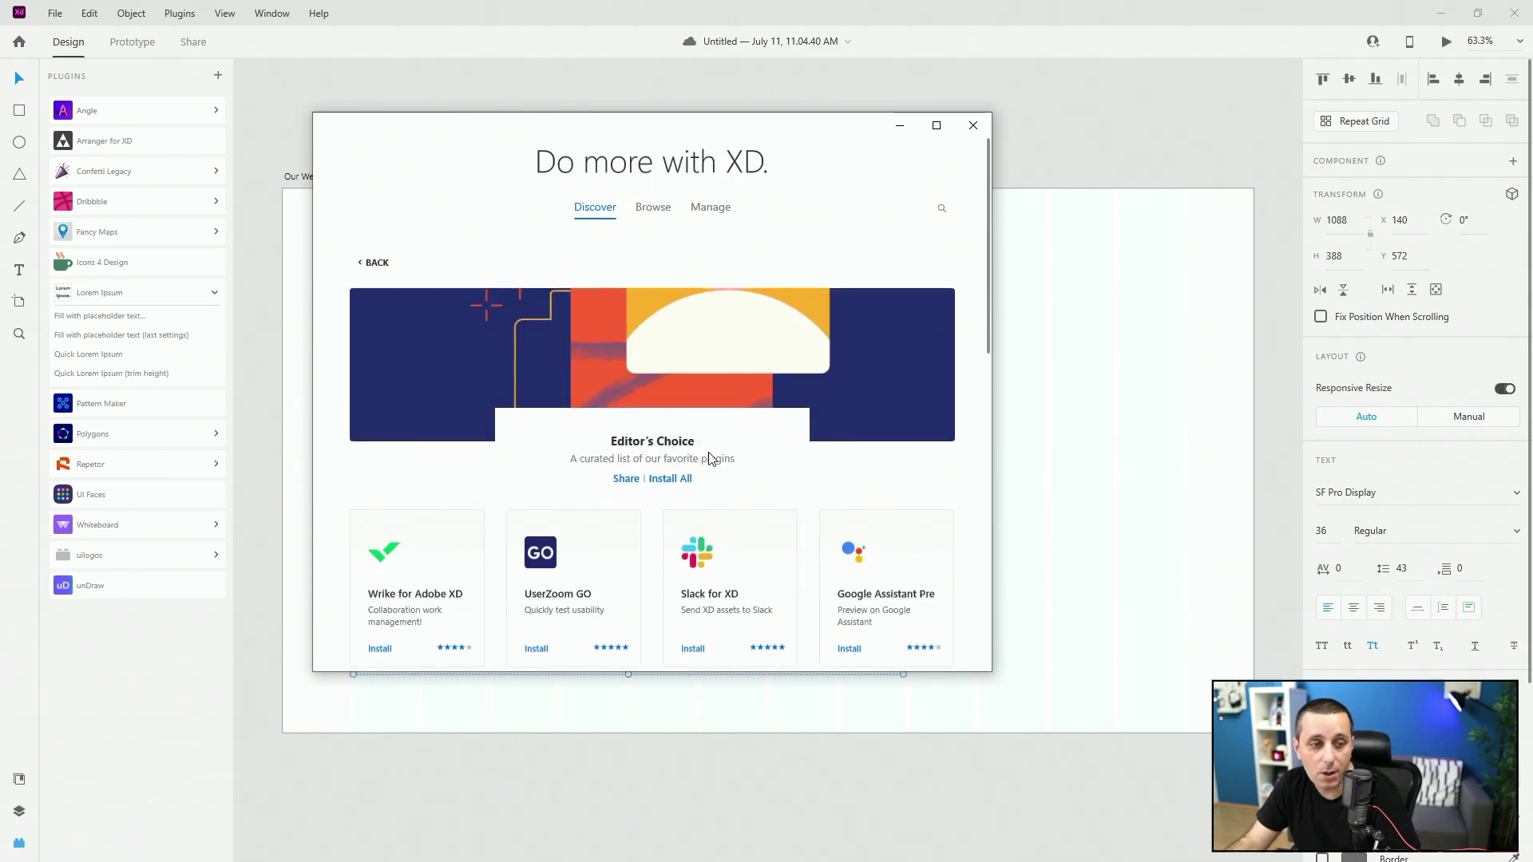
- Return to Discover and browse plugins in the Design Assets category
left_click(378, 262)
scroll(788, 445, "down", 4)
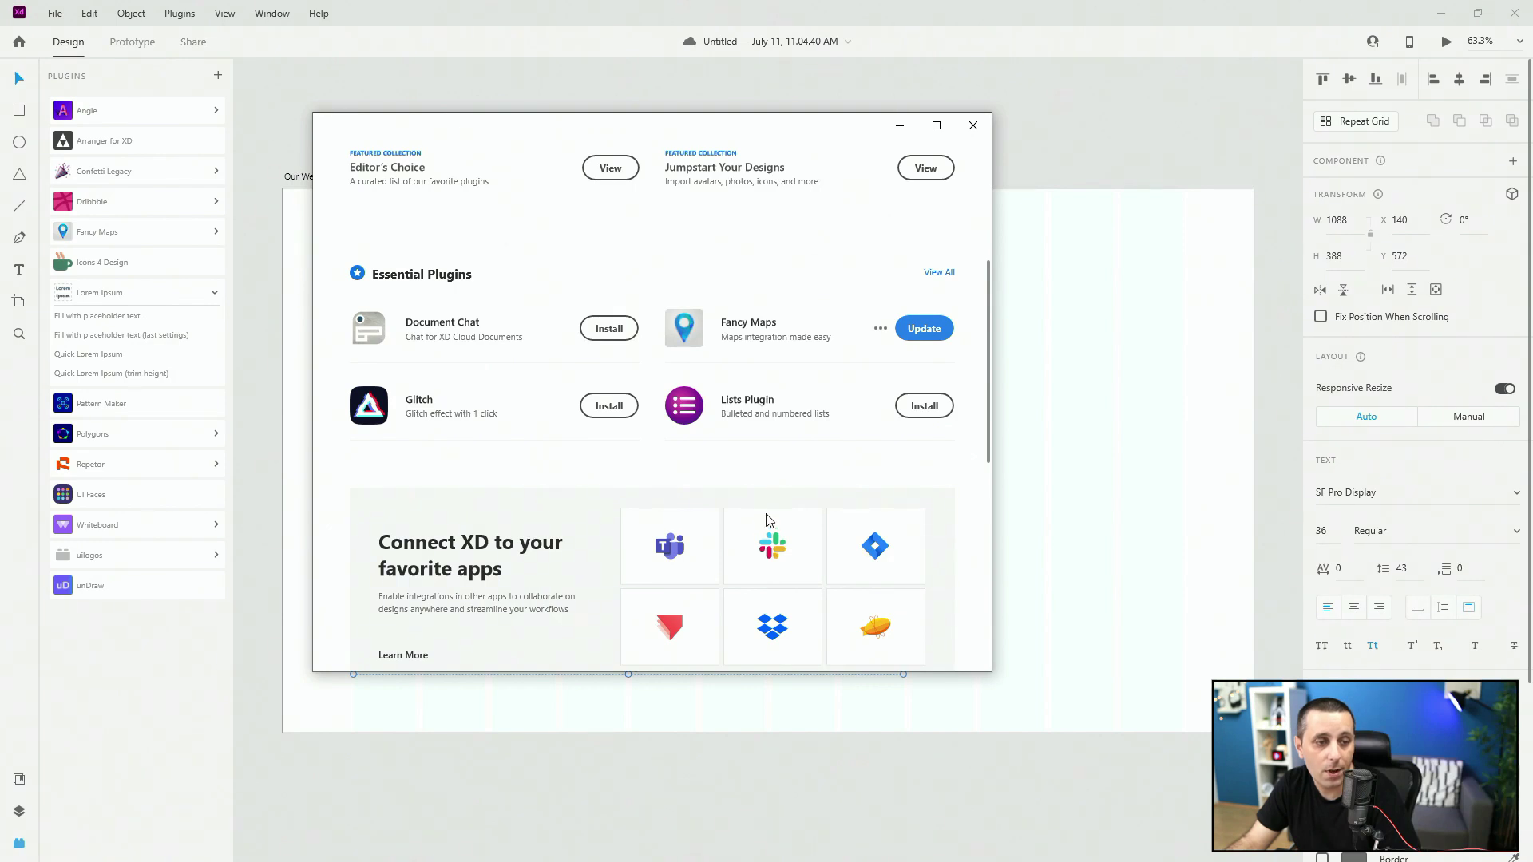
scroll(766, 521, "down", 3)
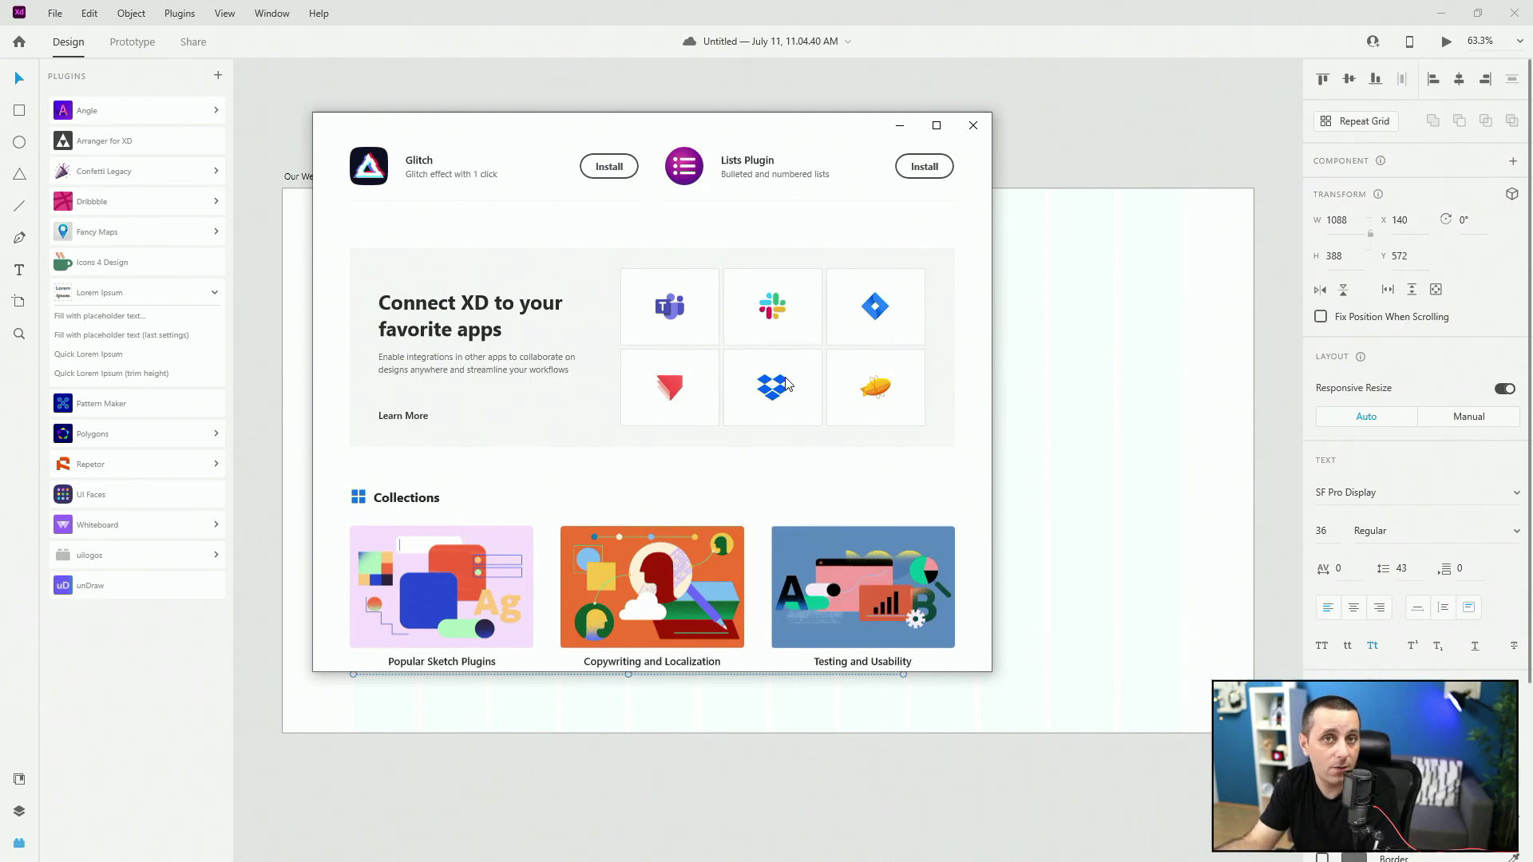
scroll(523, 416, "down", 3)
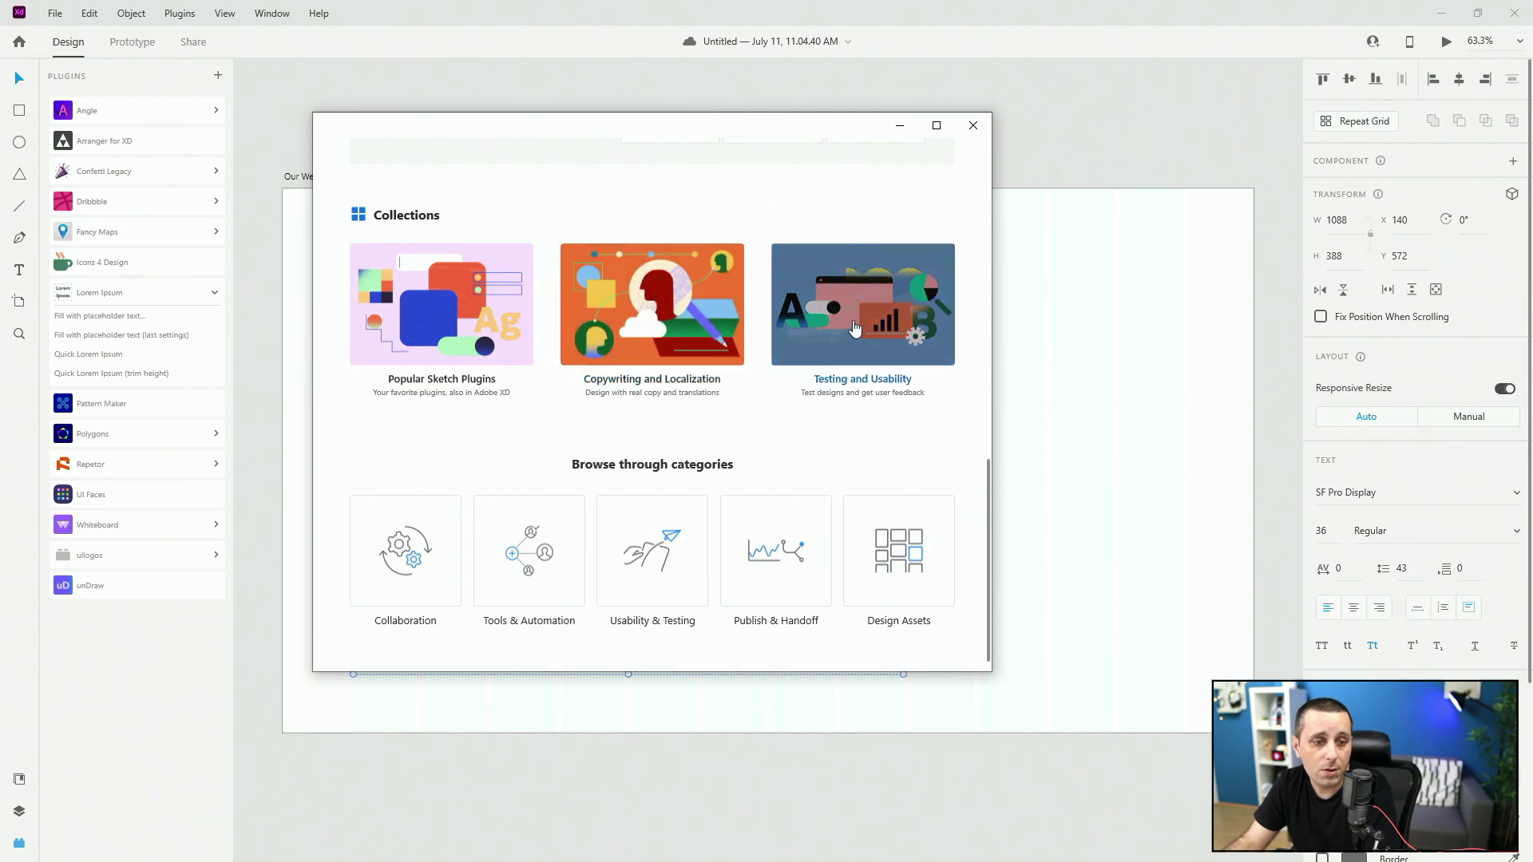
scroll(548, 547, "up", 1)
scroll(559, 535, "down", 1)
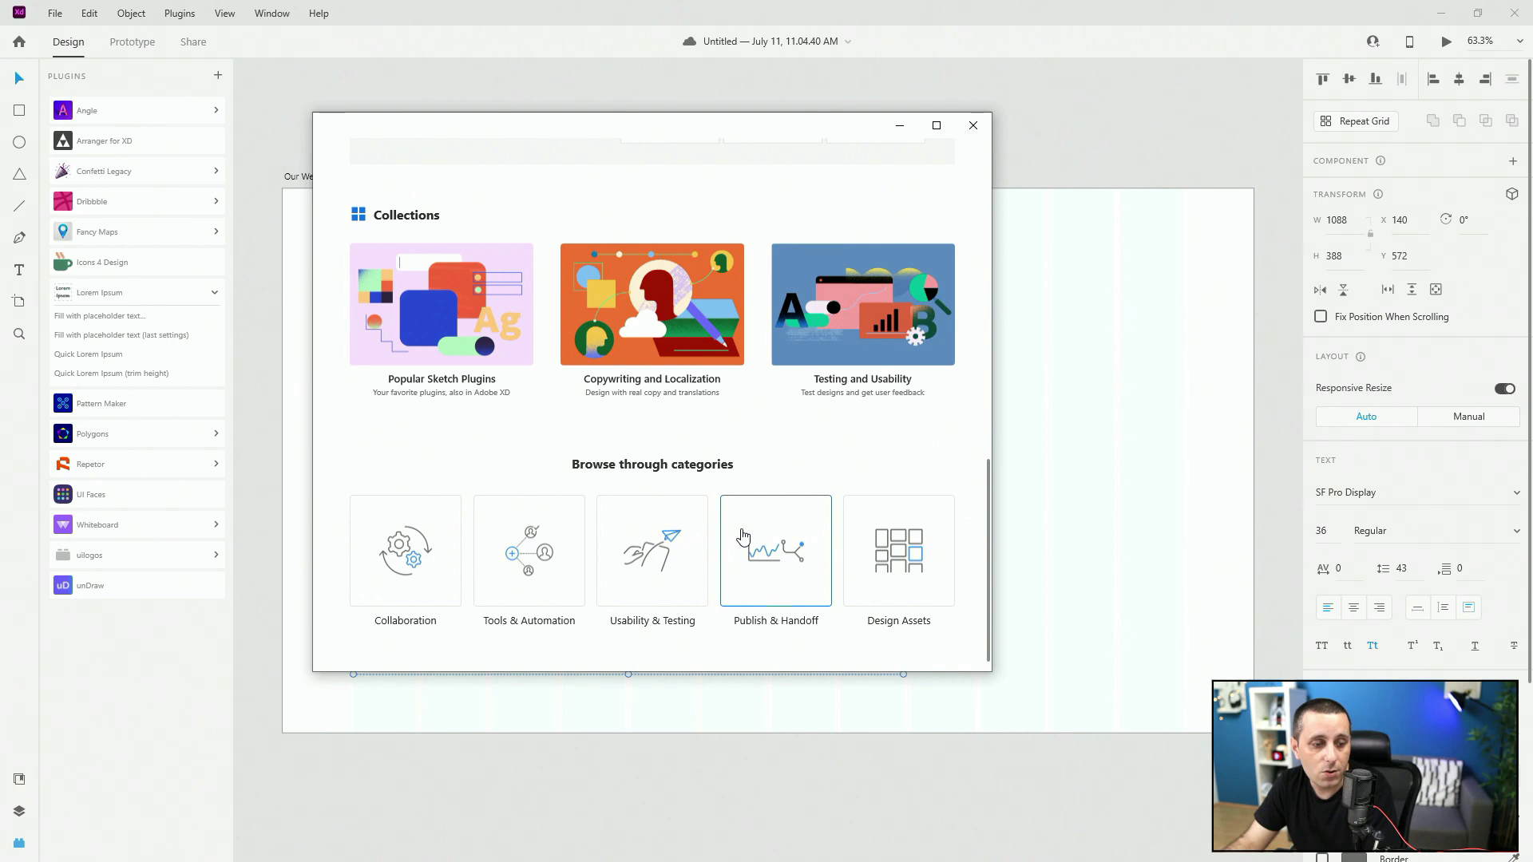
left_click(896, 551)
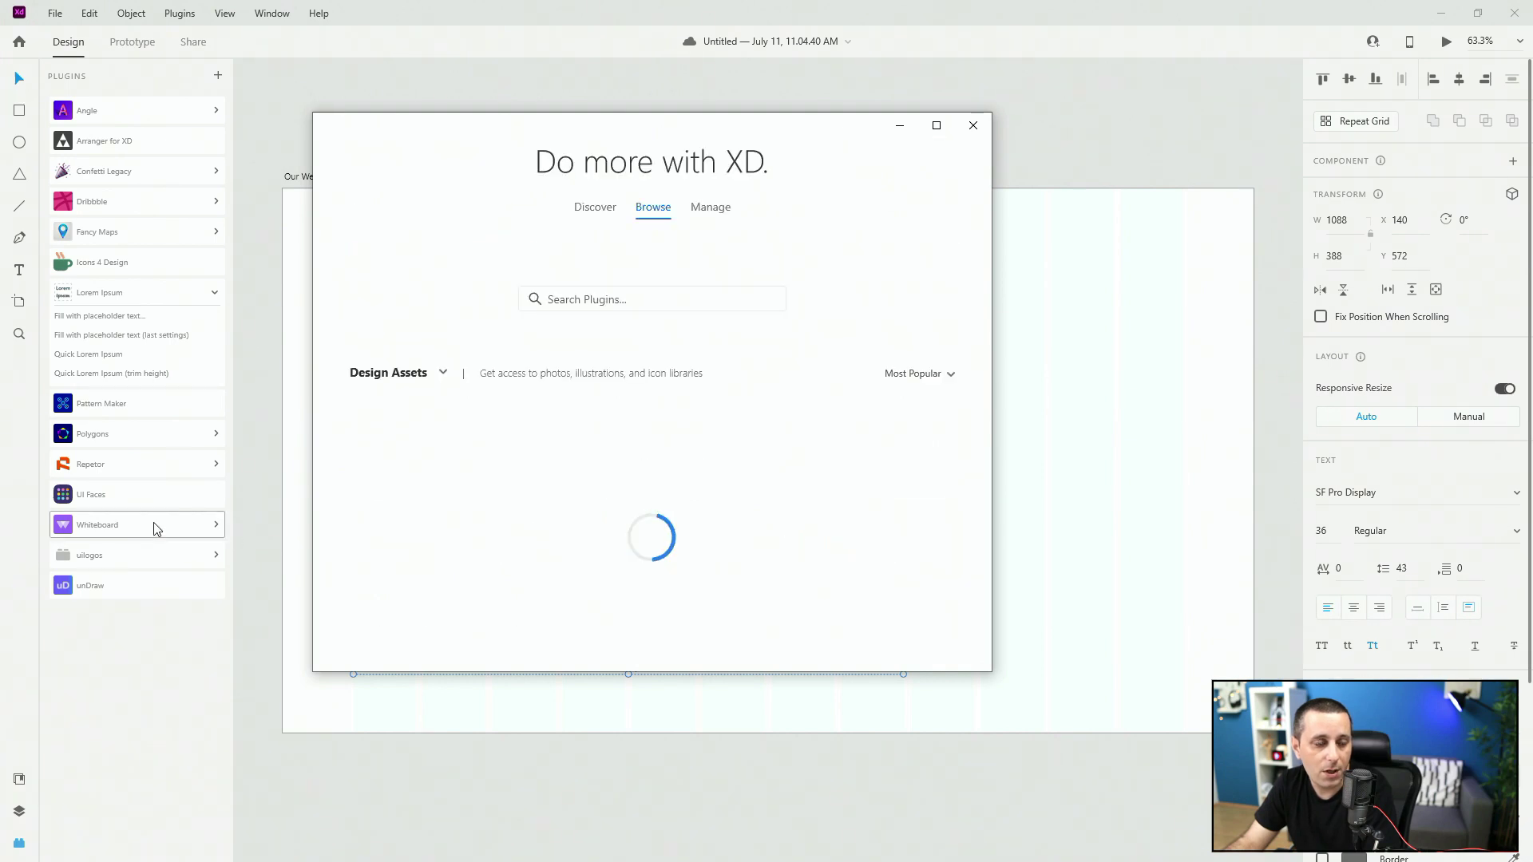
scroll(535, 209, "down", 3)
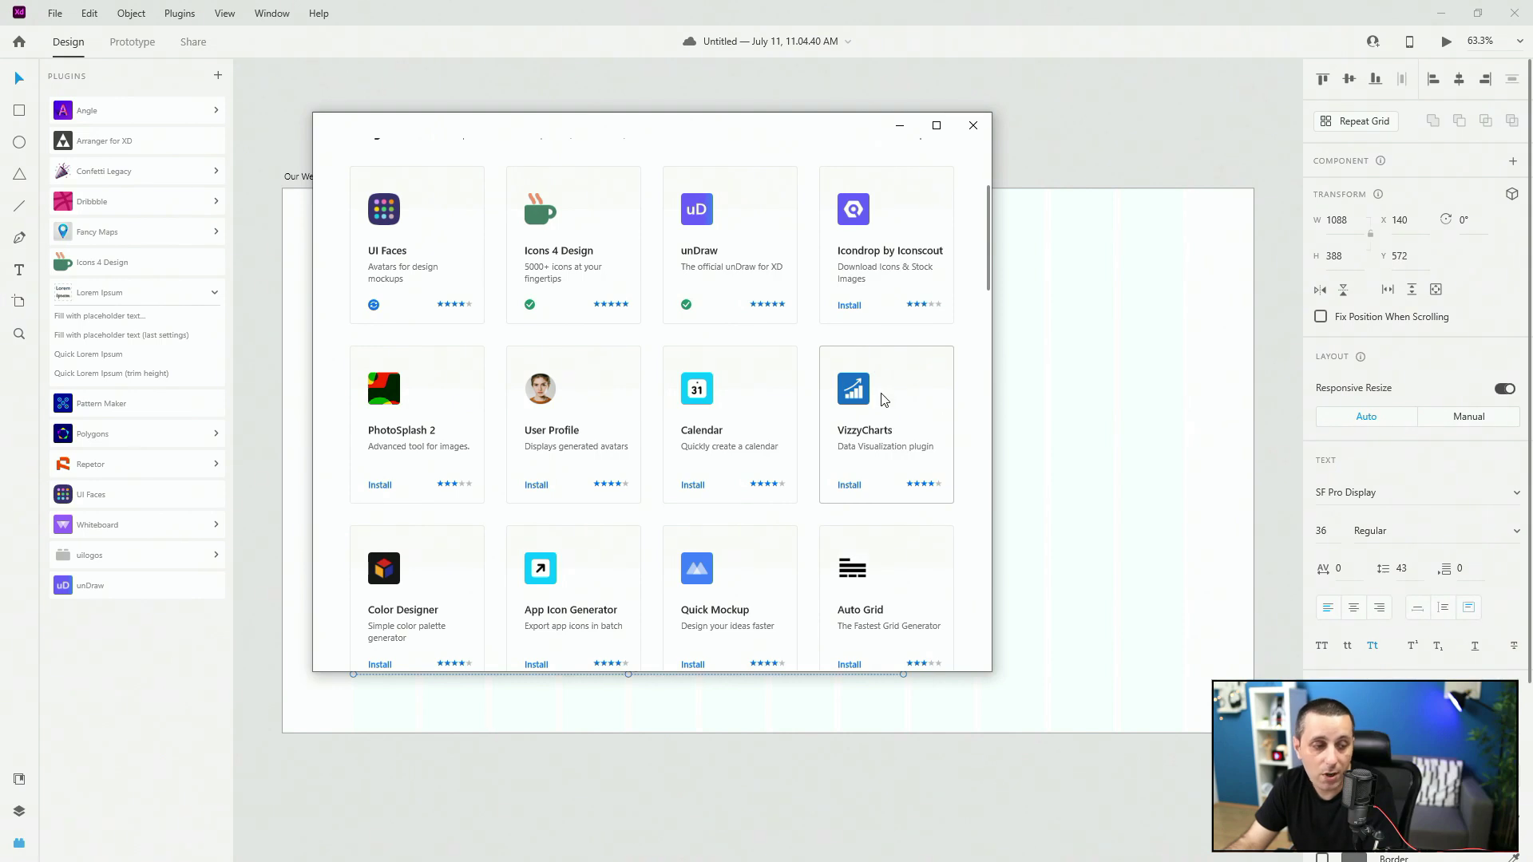
scroll(812, 420, "down", 3)
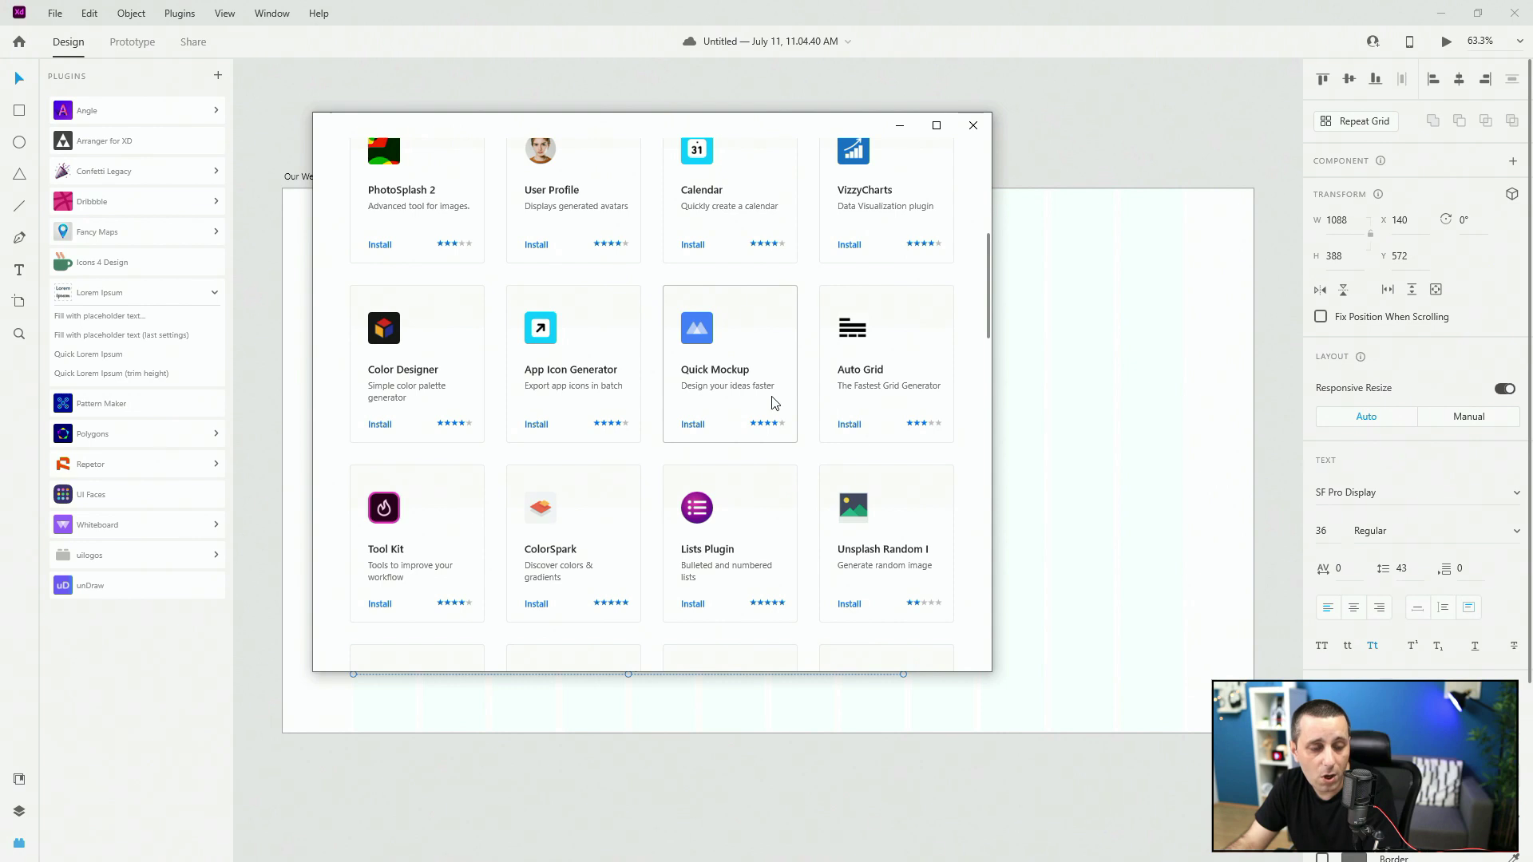
scroll(900, 404, "down", 2)
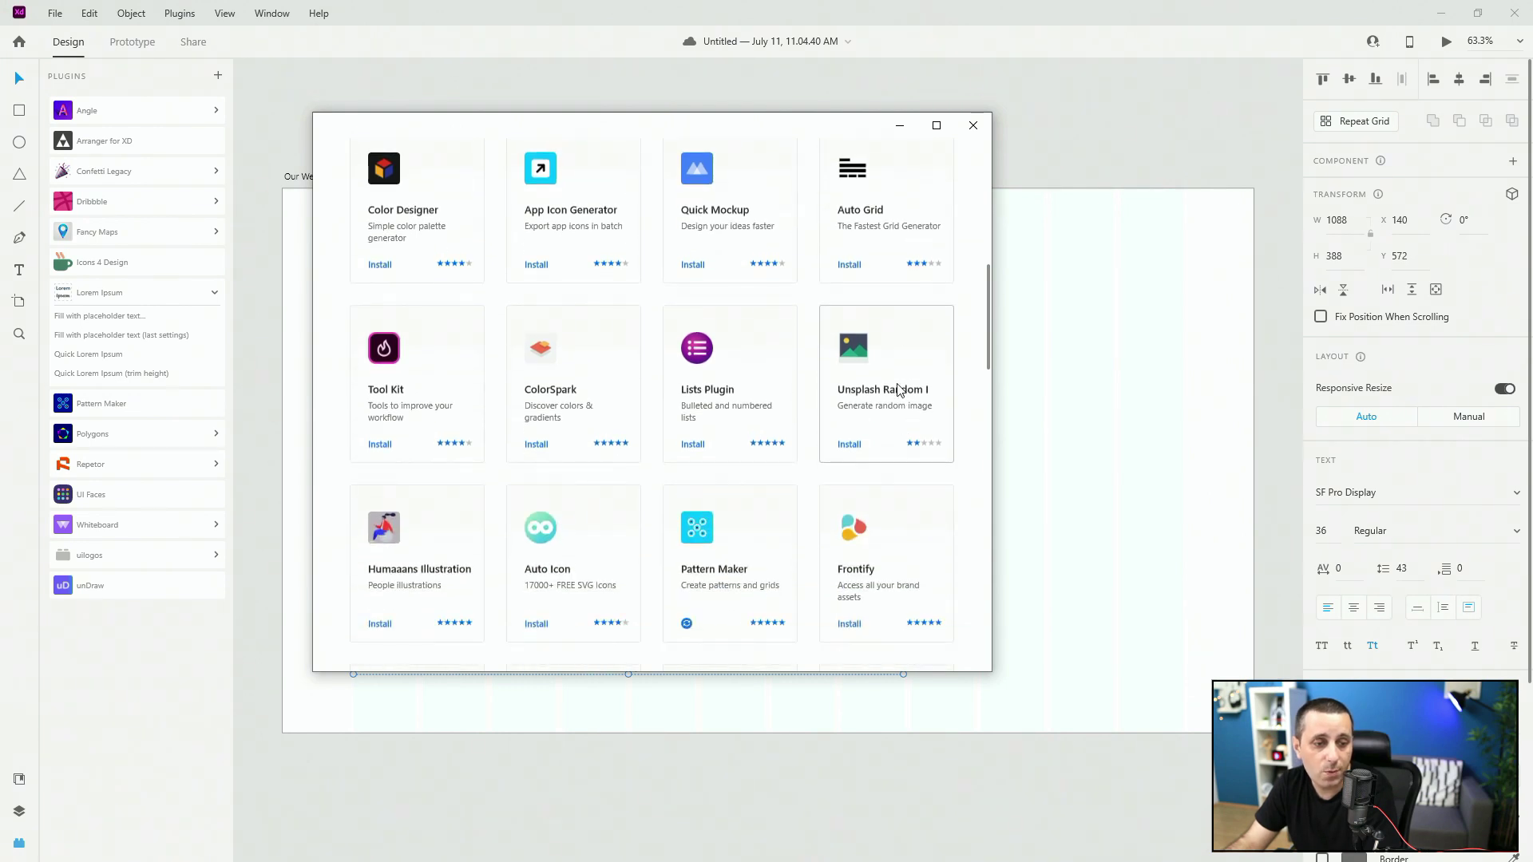